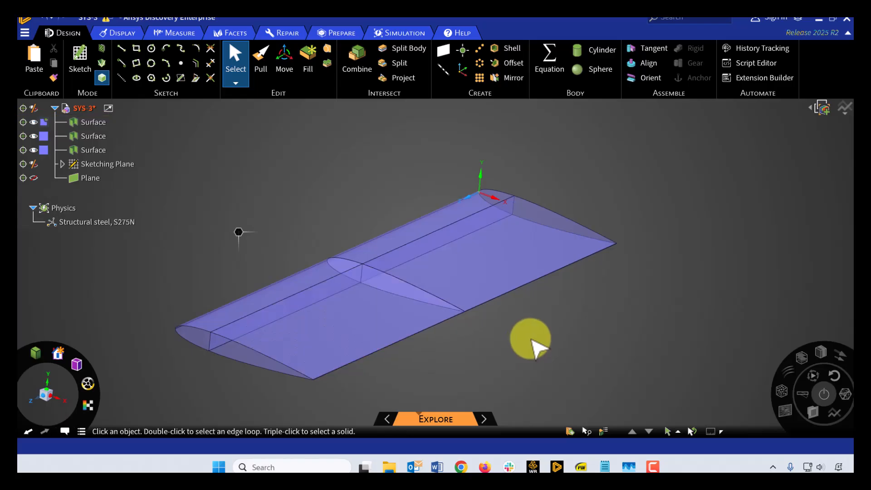
Examine the finished wing model's skin surfaces, the spar faces along its span and the middle rib faces
left_click(372, 323)
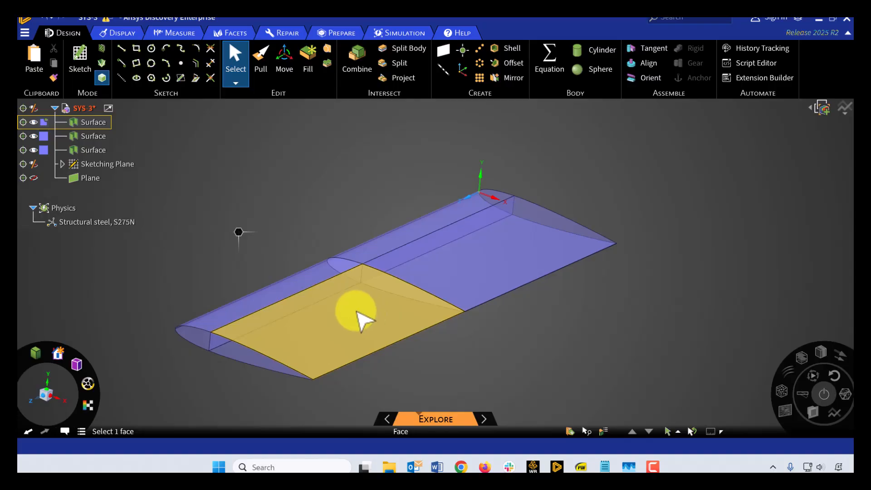
left_click(484, 278)
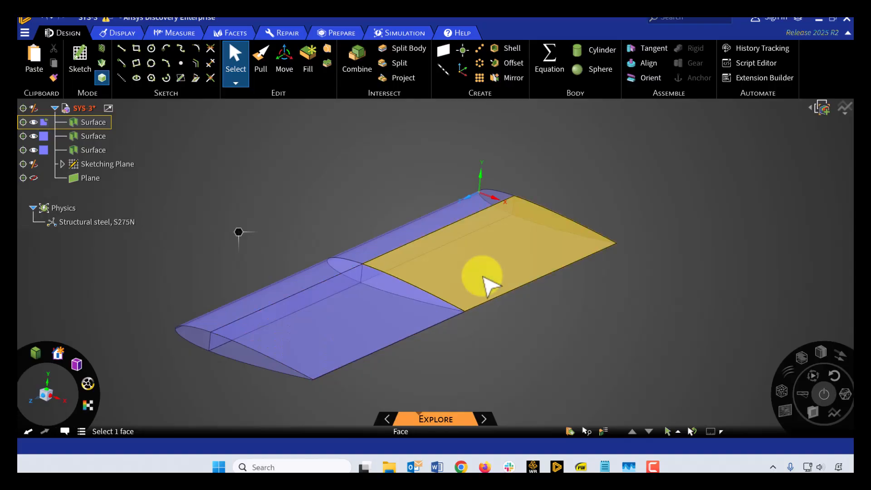
left_click(557, 328)
left_click(250, 333)
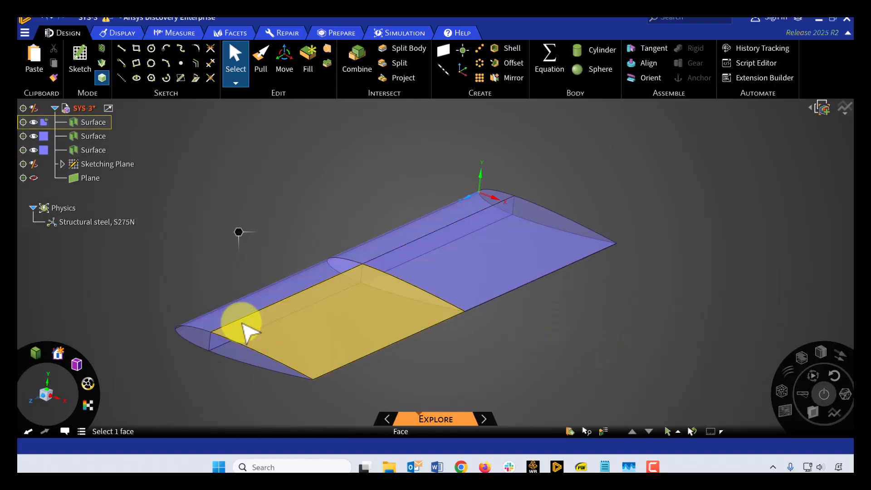
left_click(251, 332)
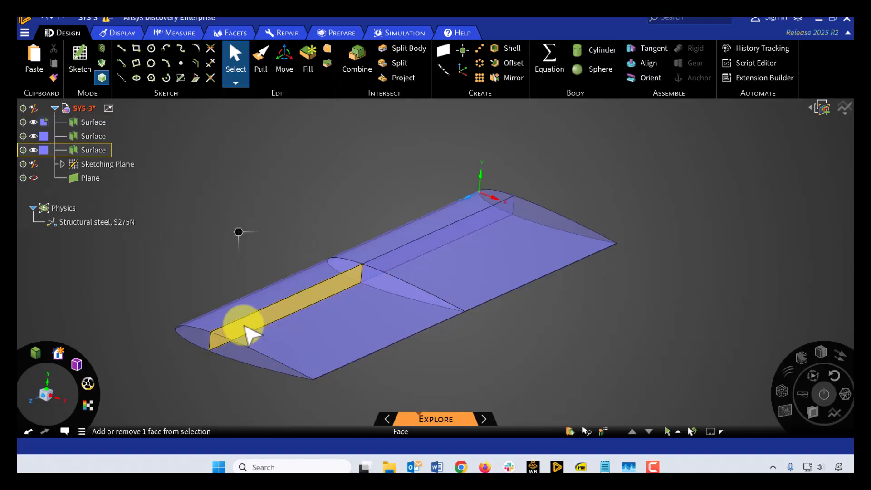
left_click(398, 265)
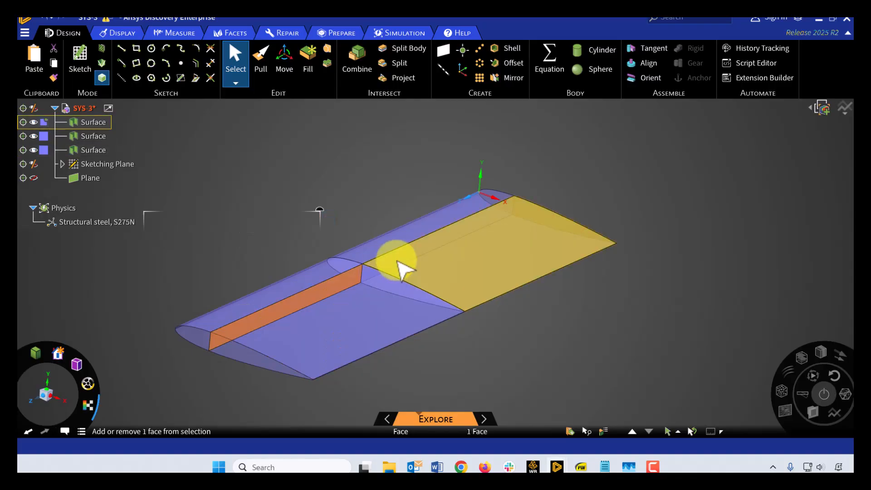
left_click(399, 260, "ctrl")
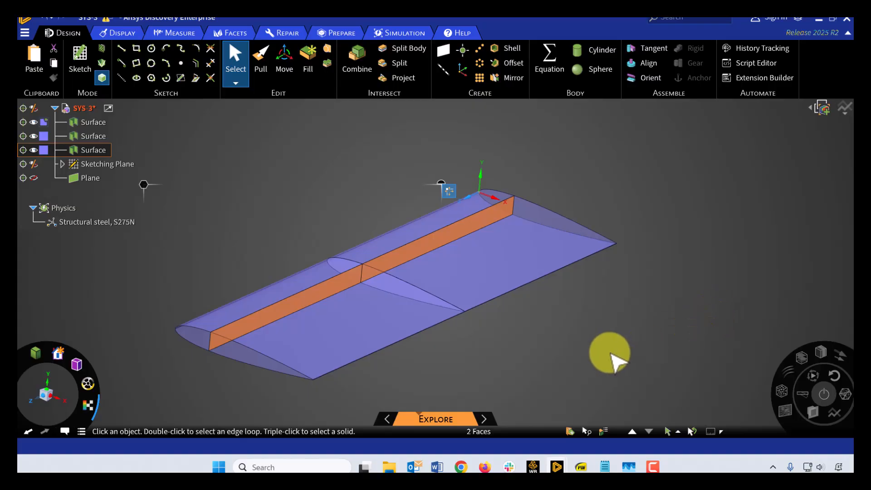
left_click(610, 356)
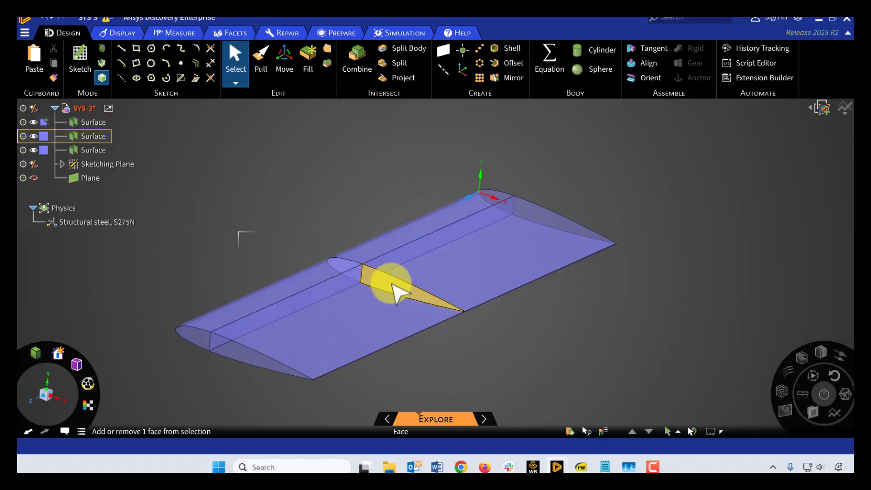
left_click(389, 290)
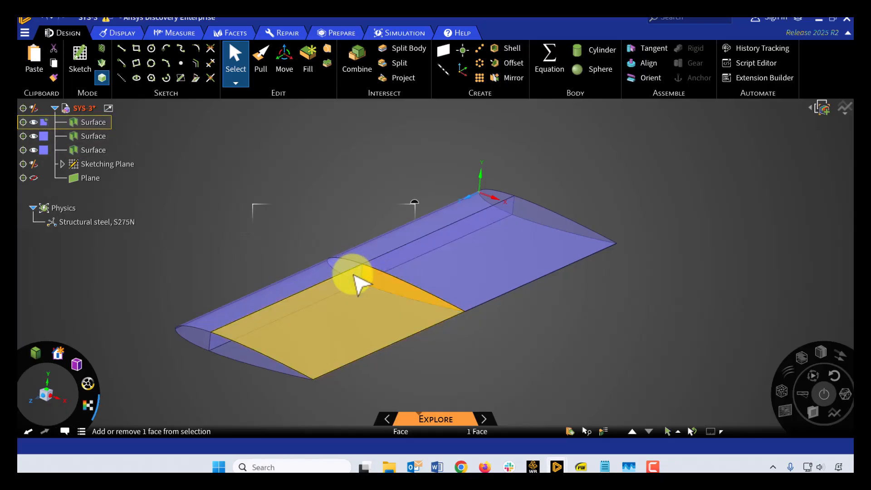
left_click(352, 272)
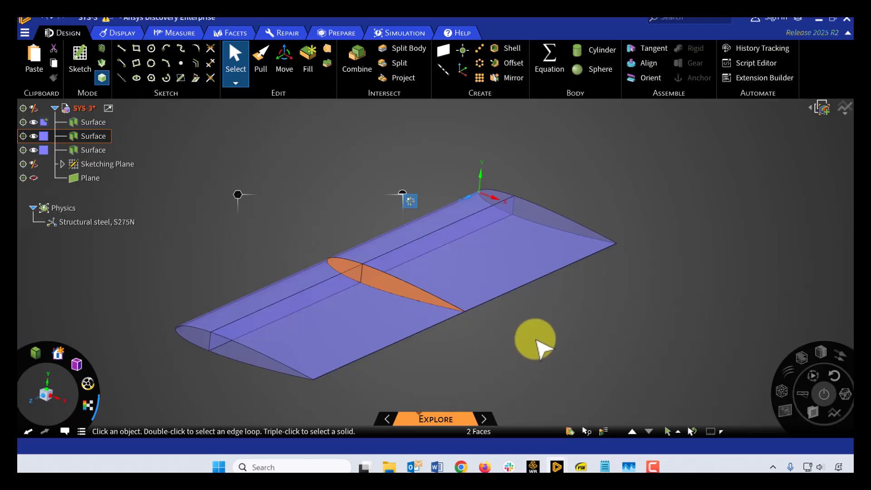
left_click(539, 347)
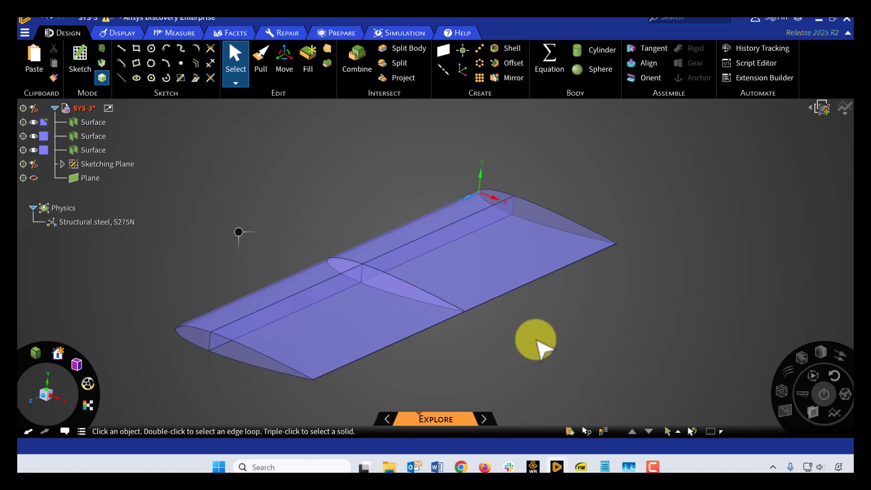
Switch to the Workbench project and open the geometry of the "Initial wing analysis" Static Structural system in Discovery
mouse_move(532, 466)
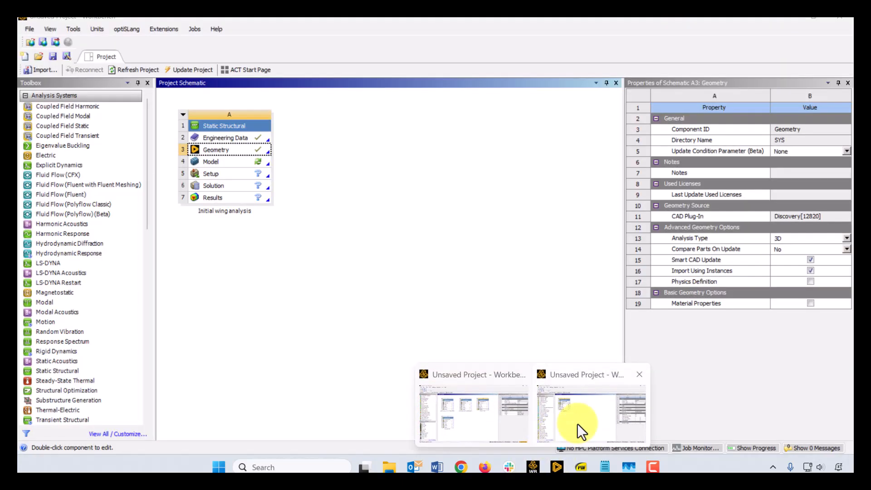
left_click(578, 426)
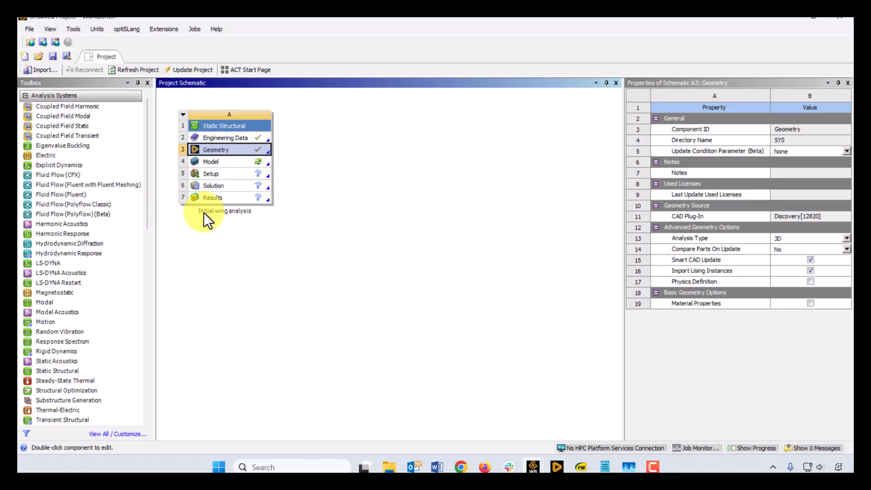
right_click(244, 149)
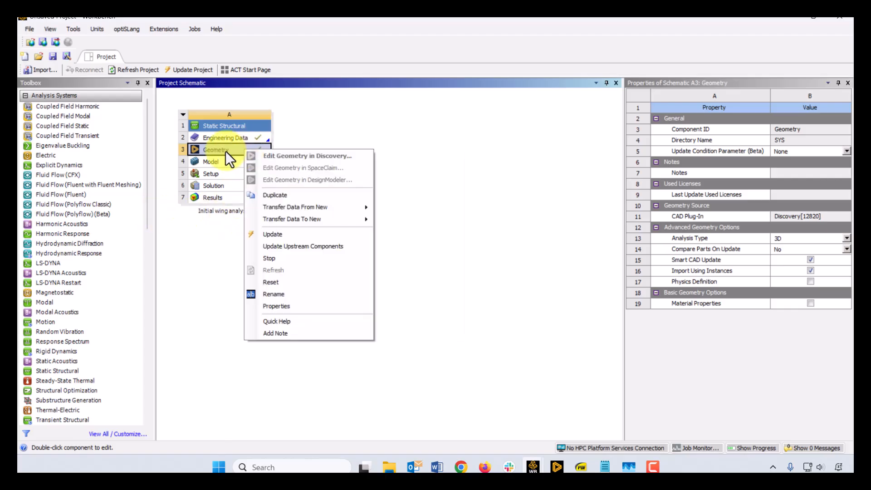
left_click(286, 156)
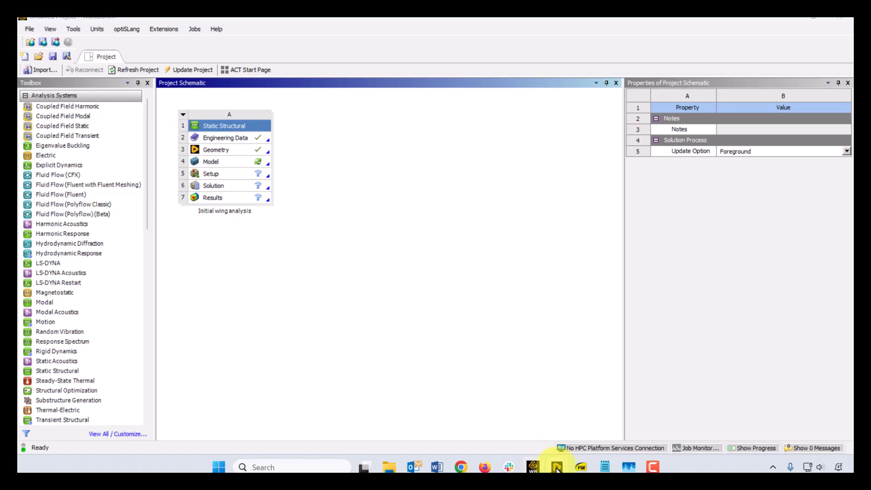
mouse_move(557, 467)
left_click(578, 439)
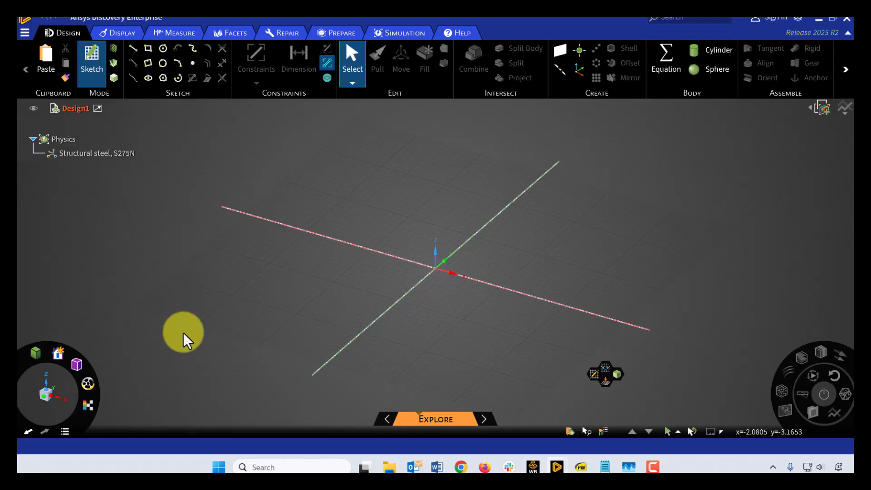
Set the model length unit to m and the grid spacing to 0.1 m
left_click(721, 432)
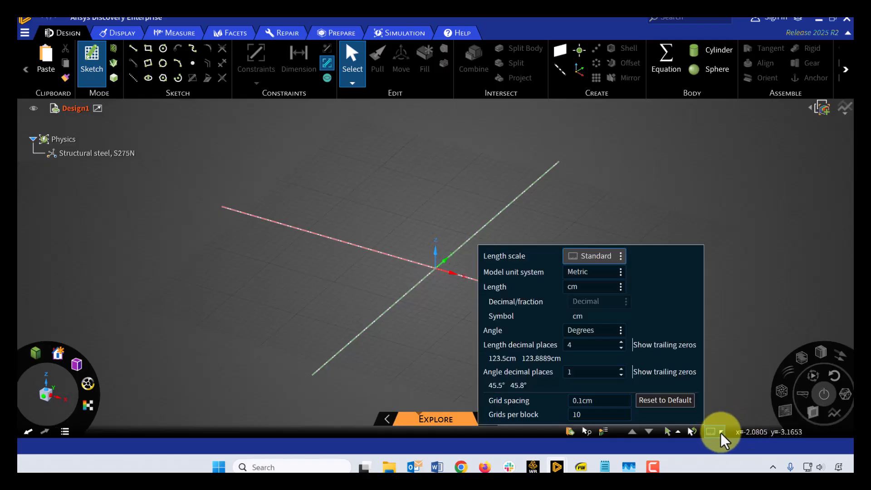
left_click(590, 288)
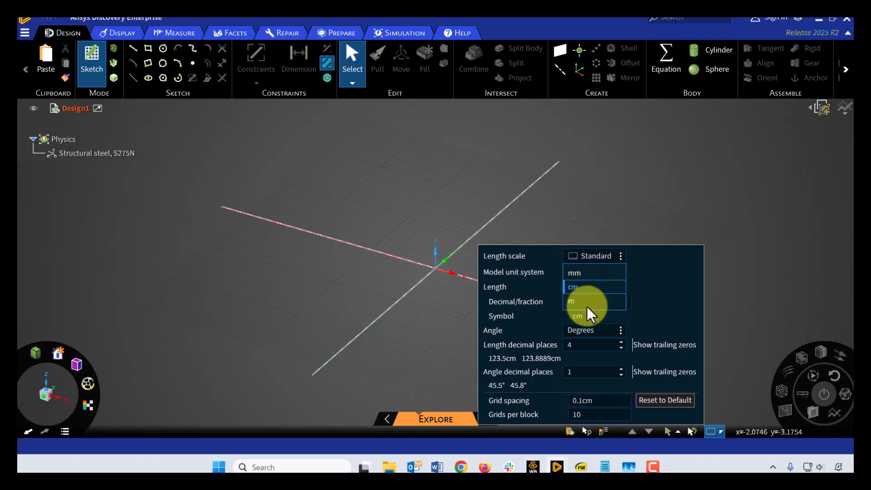
left_click(585, 302)
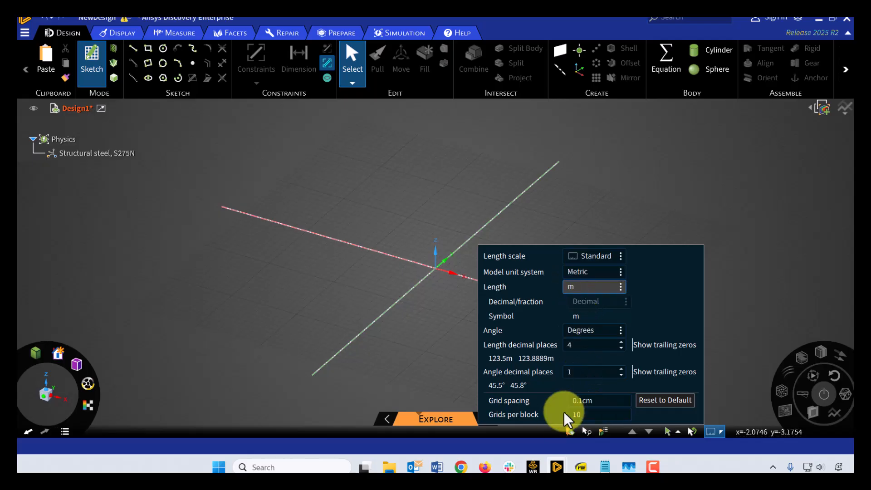
left_click(596, 401)
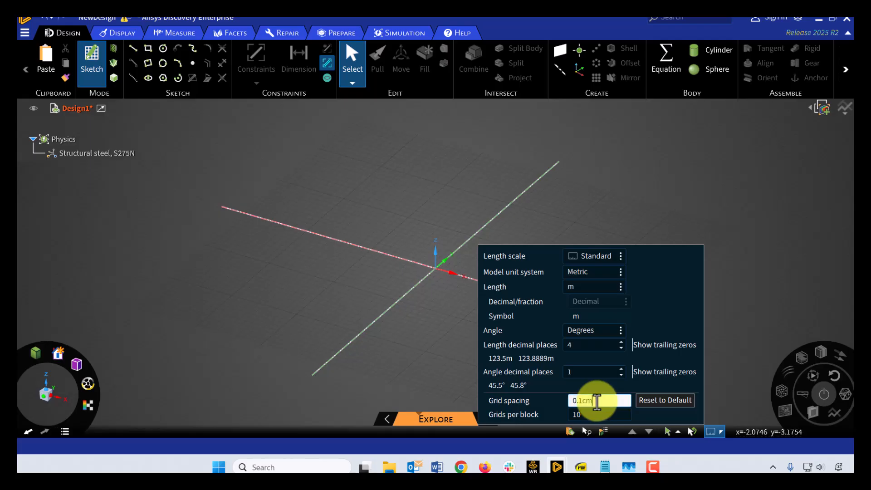
key("BackSpace")
key("BackSpace")
type("m")
double_click(598, 401)
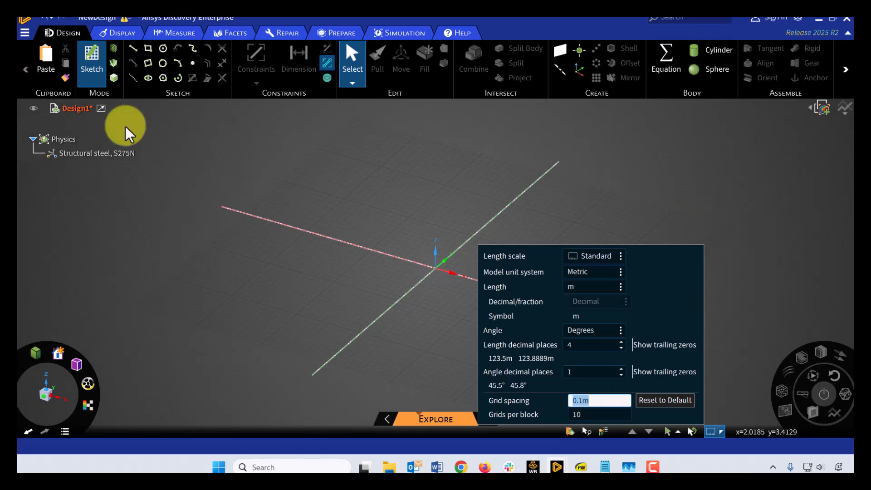
left_click(27, 32)
left_click(25, 33)
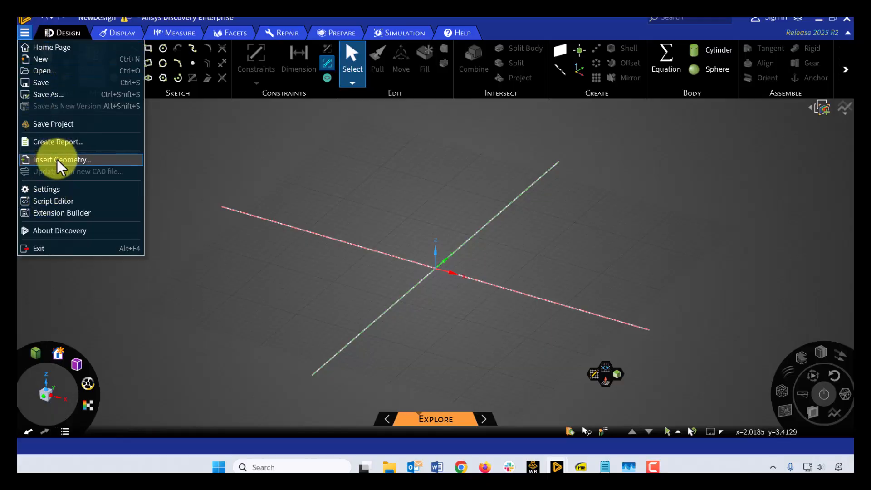
left_click(769, 272)
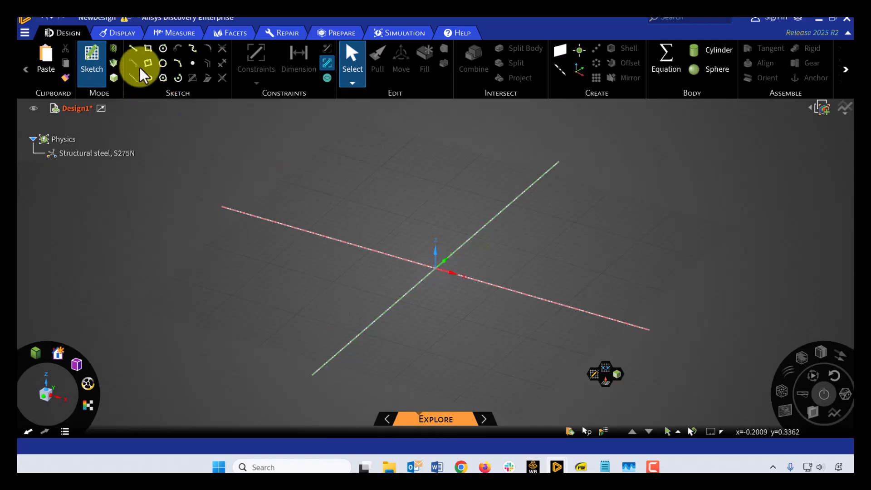
Turn the view square to the sketch plane, and switch to Notepad to review the coordinate columns of the NACA 0012 airfoil file
left_click(435, 255)
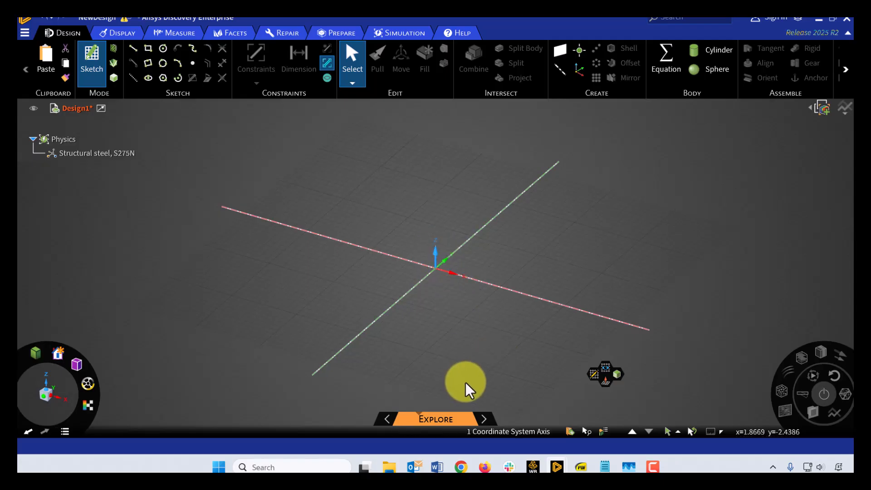
key("v")
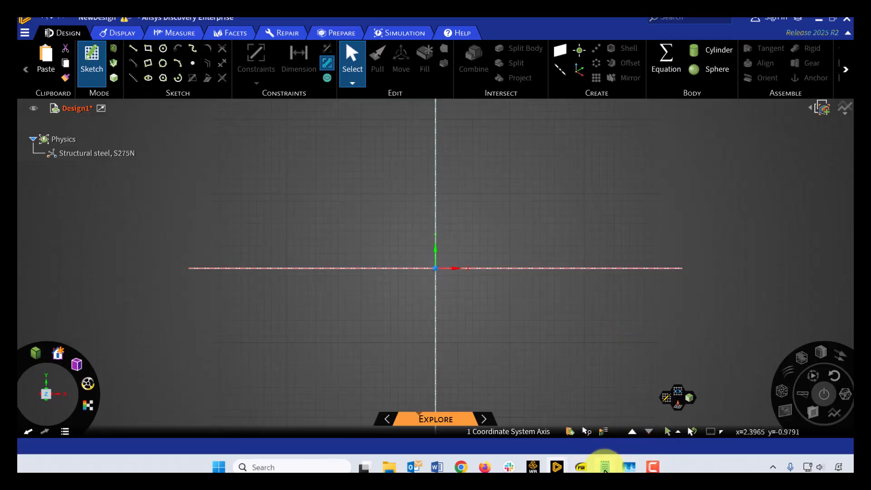
left_click(604, 465)
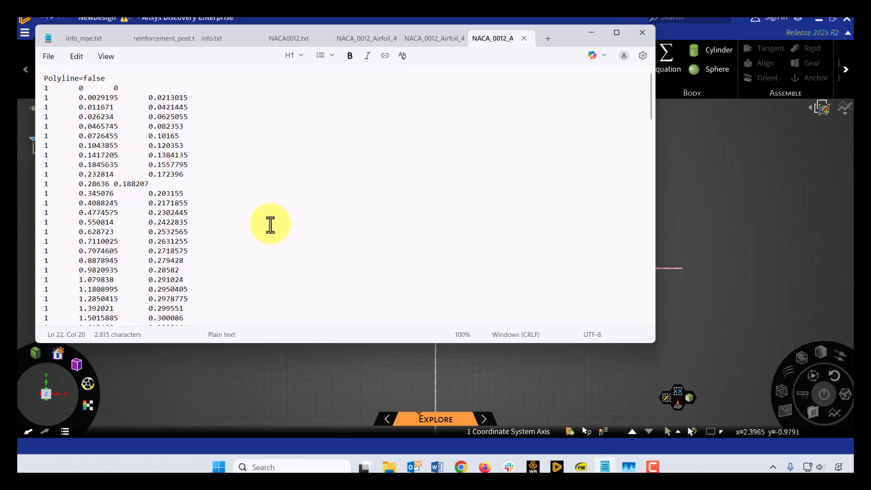
scroll(270, 224, "down", 5)
scroll(270, 224, "up", 5)
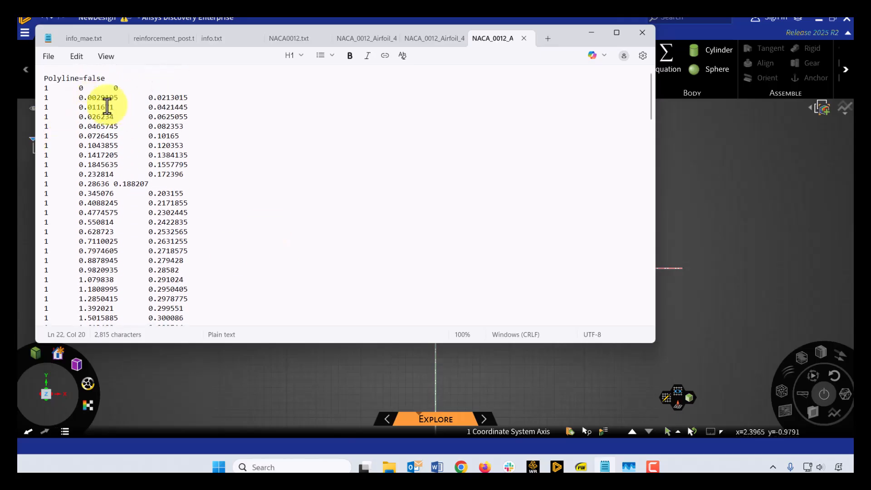
left_click_drag(87, 98, 99, 97)
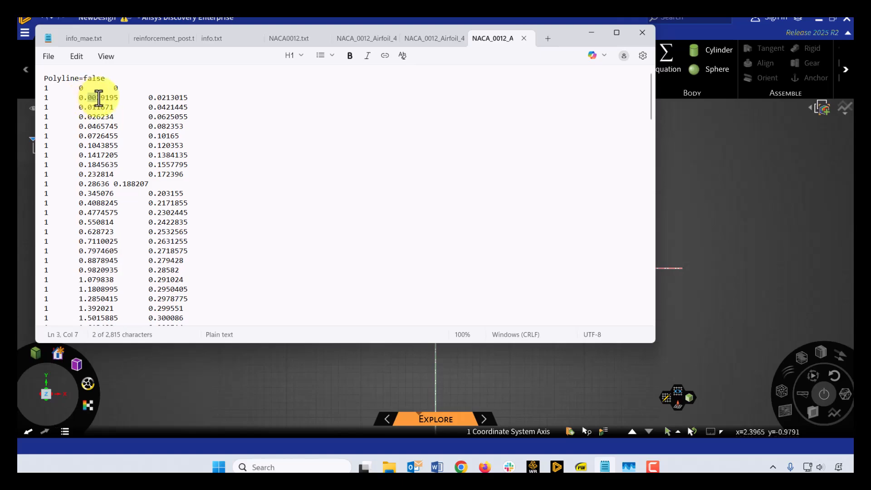
left_click_drag(166, 97, 189, 97)
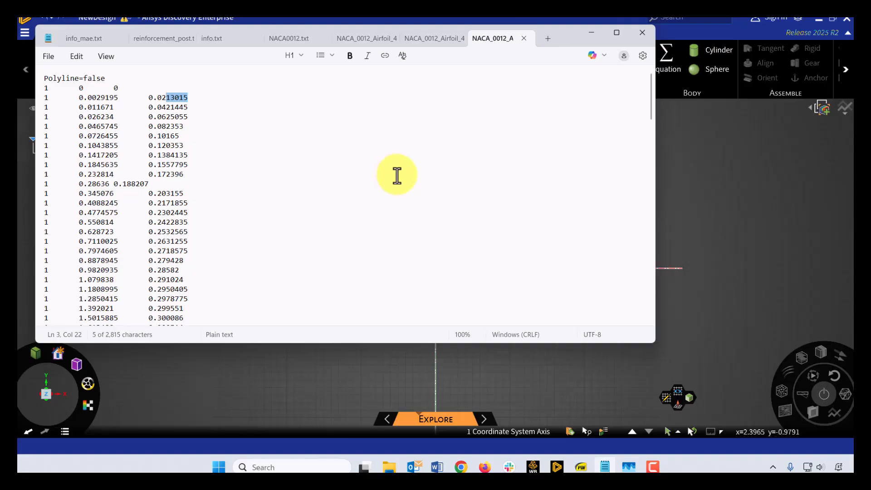
Switch back to Discovery and insert the airfoil curves from NACA_0012_Airfoil.txt in Downloads as geometry
key("alt+Tab")
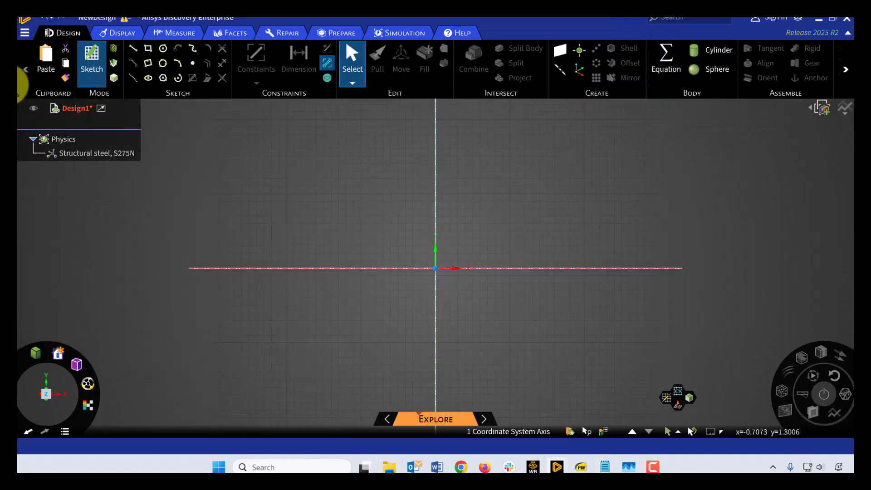
left_click(25, 36)
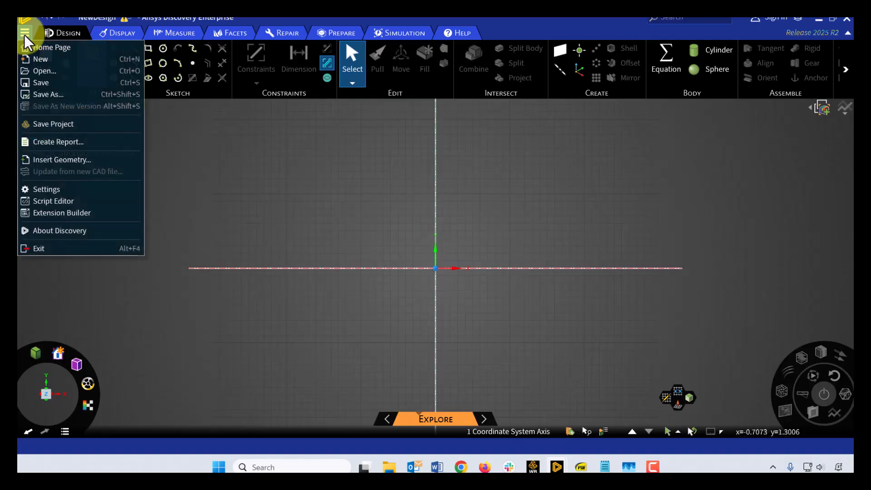
left_click(43, 163)
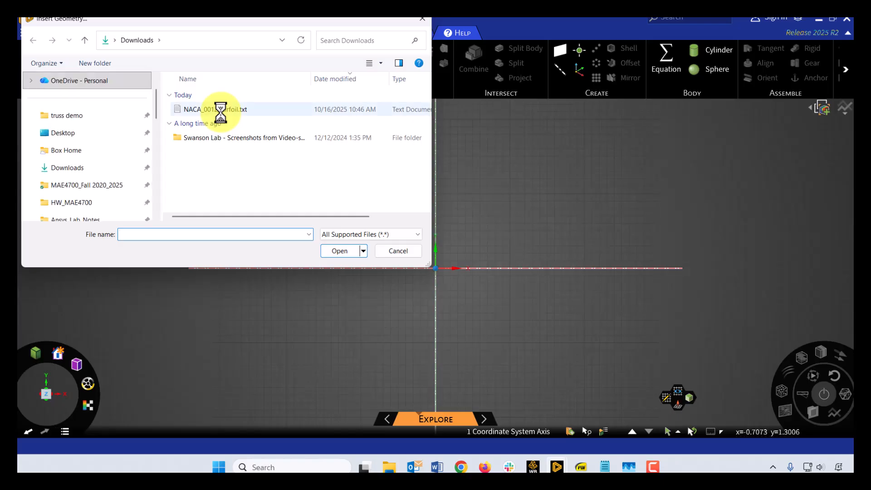
left_click(221, 112)
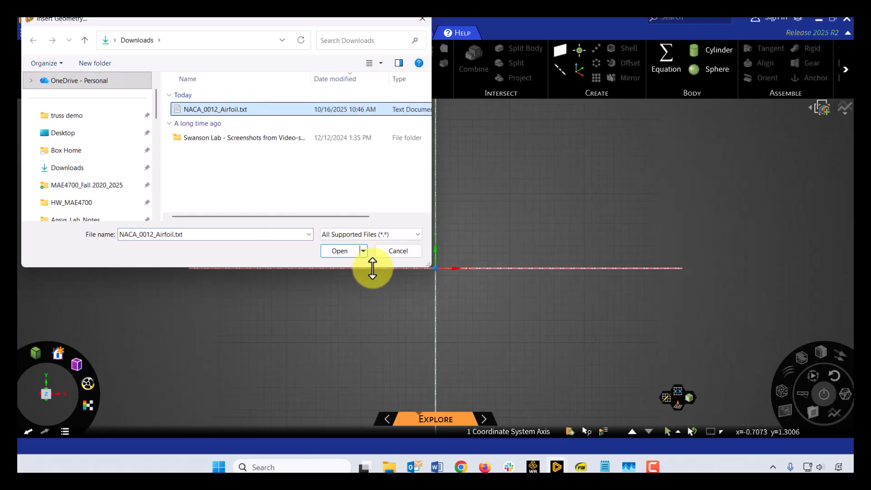
left_click(346, 252)
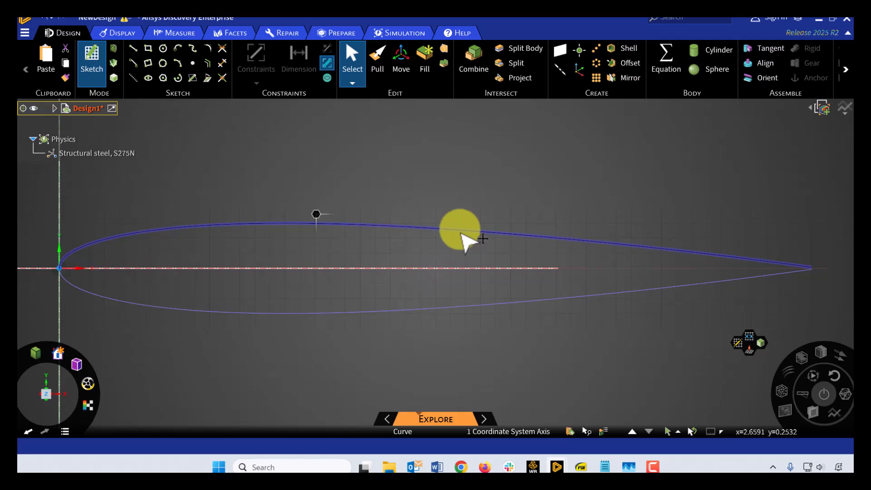
Close the airfoil's trailing edge with a vertical line between the endpoints of the upper and lower curves
scroll(828, 280, "up", 1)
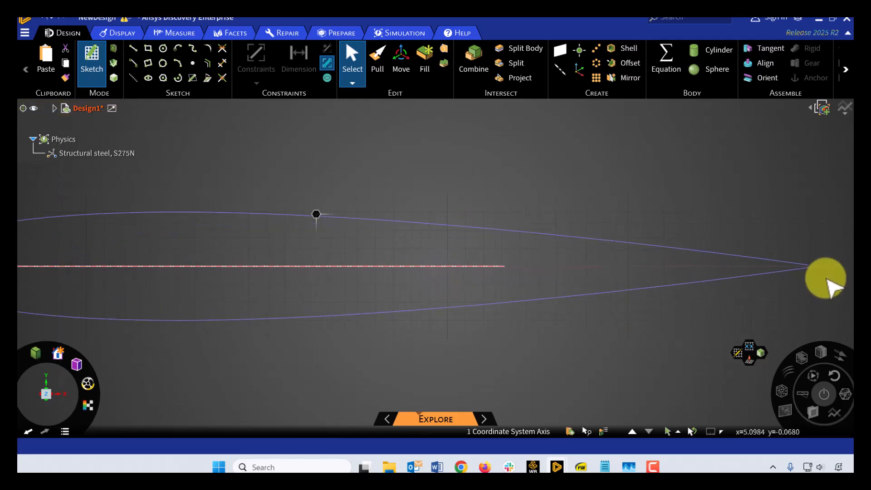
scroll(826, 281, "up", 8)
mouse_move(739, 288)
middle_mouse_down("shift")
mouse_move(634, 344)
mouse_move(592, 349)
middle_mouse_up("shift")
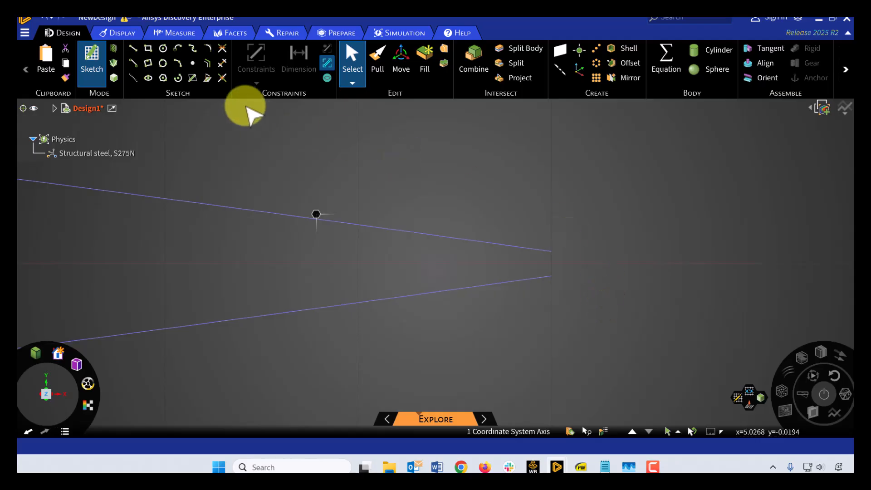
left_click(134, 47)
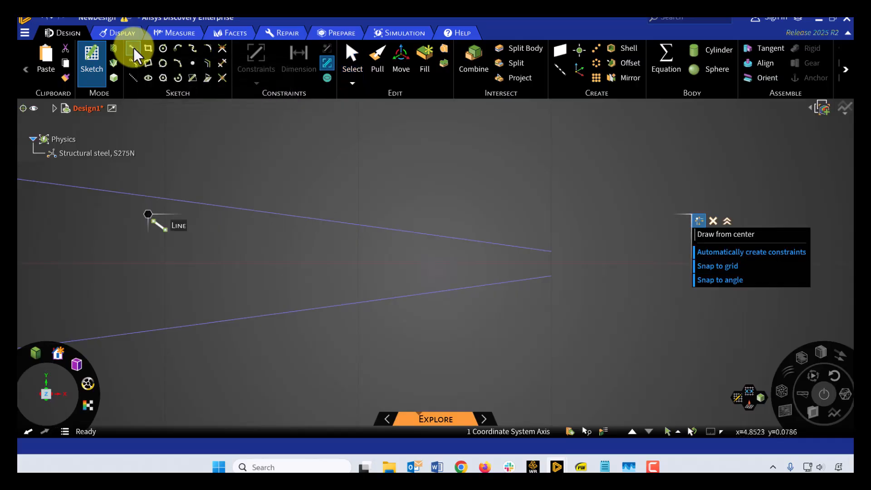
left_click(552, 276)
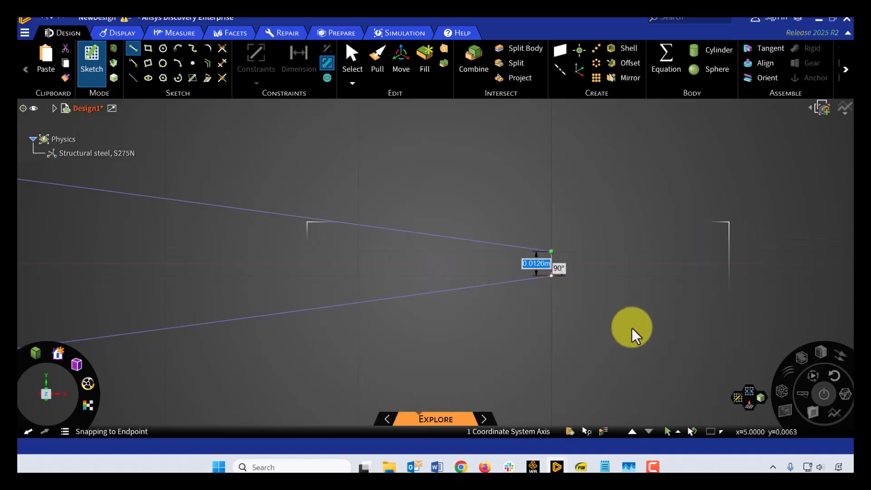
key("Return")
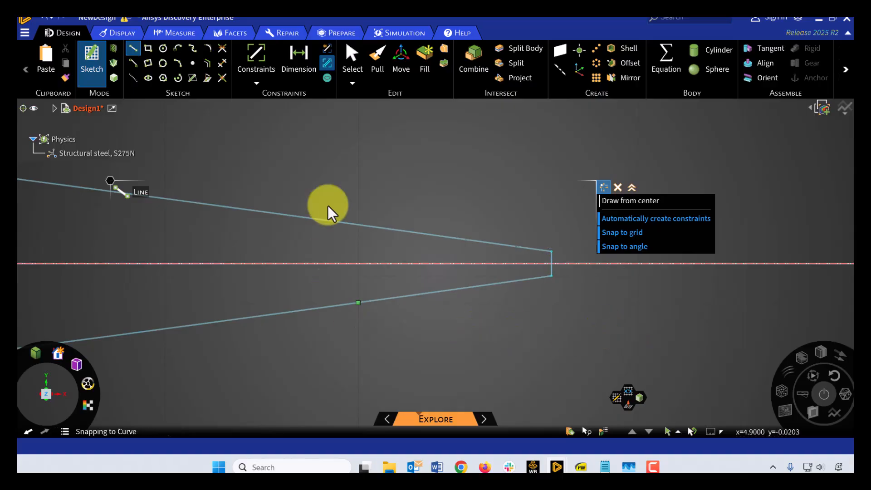
key("Escape")
middle_click_drag(314, 345, 526, 341, "shift")
scroll(526, 342, "down", 3)
scroll(532, 352, "down", 5)
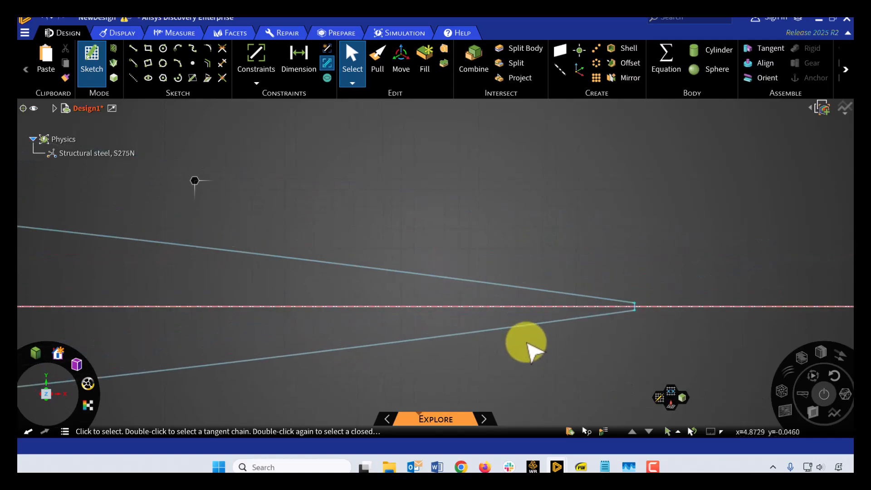
scroll(533, 352, "down", 1)
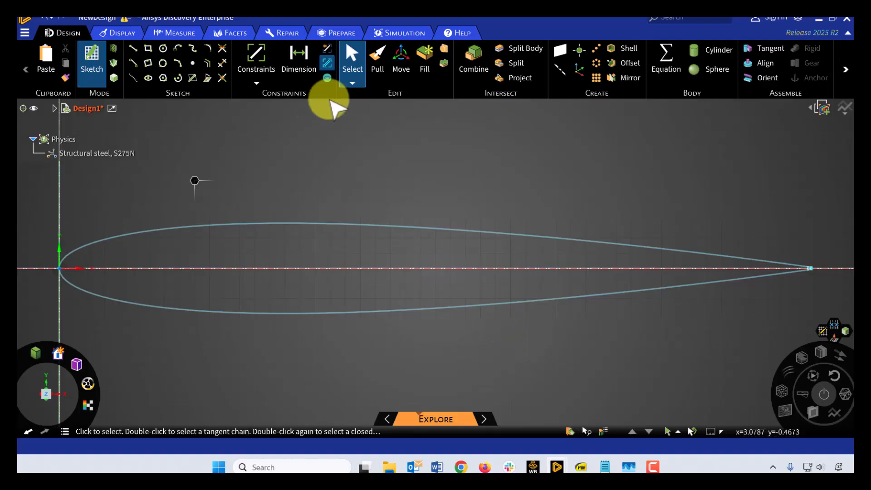
Pull the upper curve, lower curve and trailing-edge line of the airfoil together 15 m along Z to create the wing skin
left_click(379, 62)
middle_click_drag(476, 345, 365, 290)
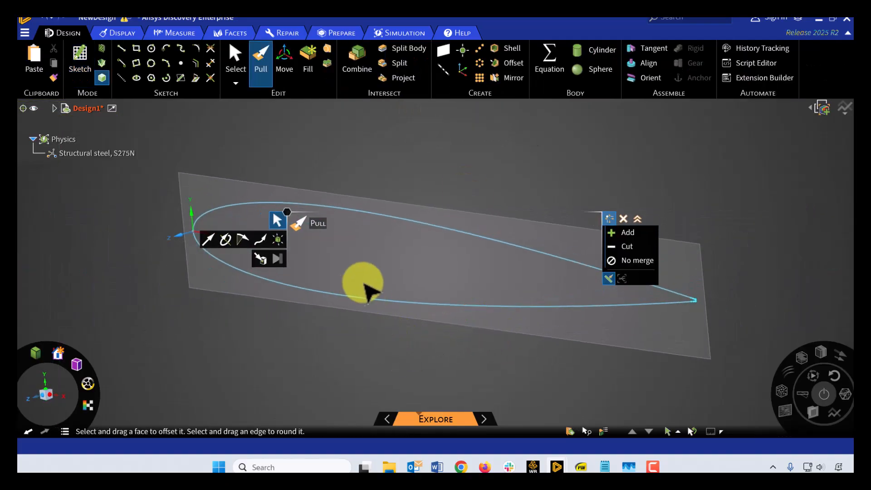
scroll(400, 221, "up", 3)
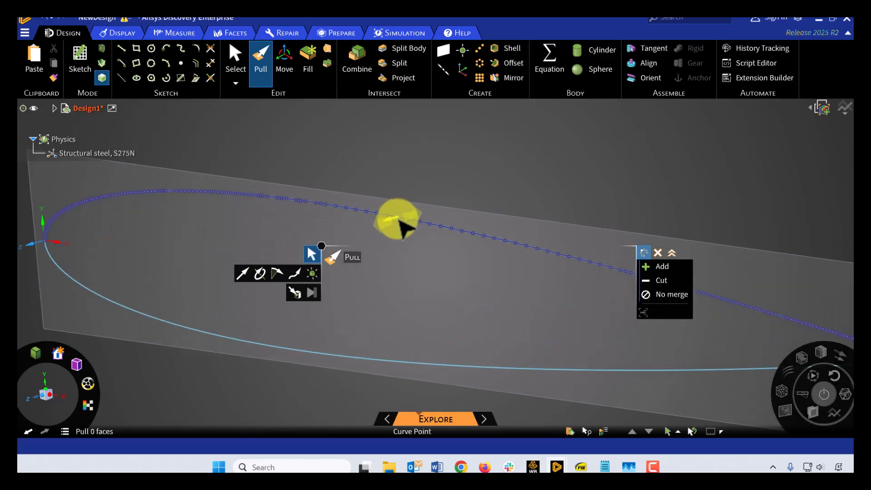
scroll(400, 221, "up", 3)
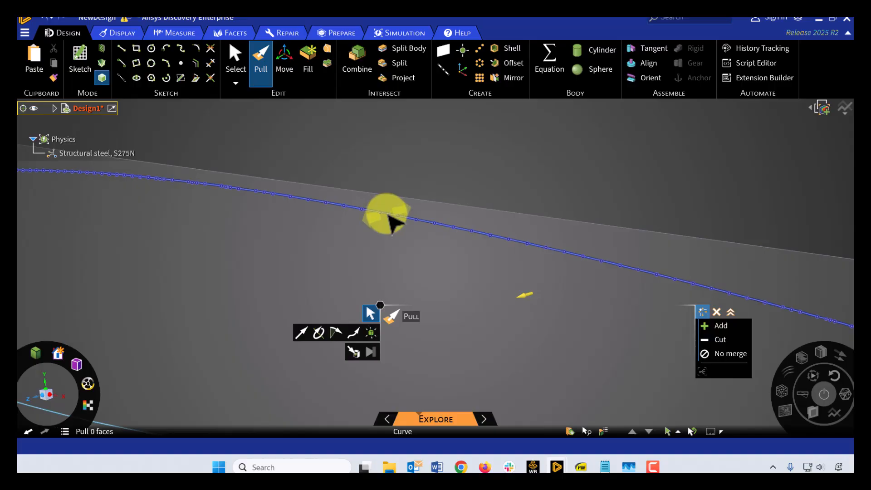
left_click(392, 222)
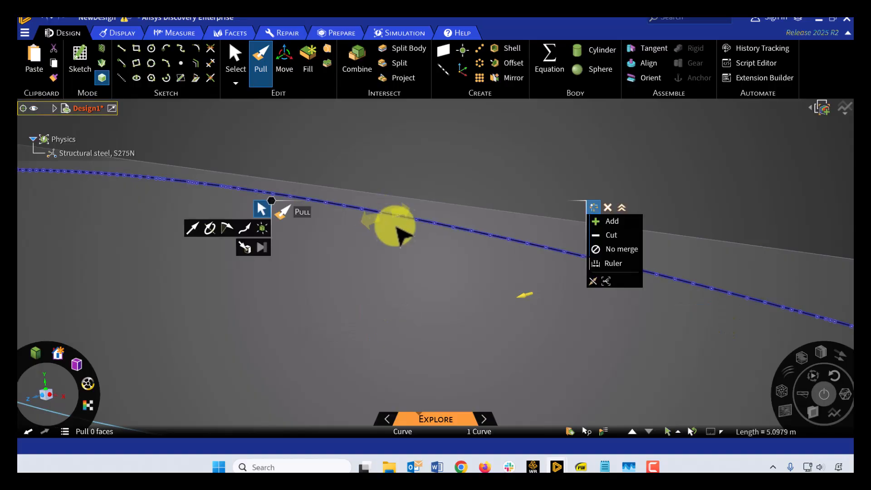
scroll(454, 349, "down", 3)
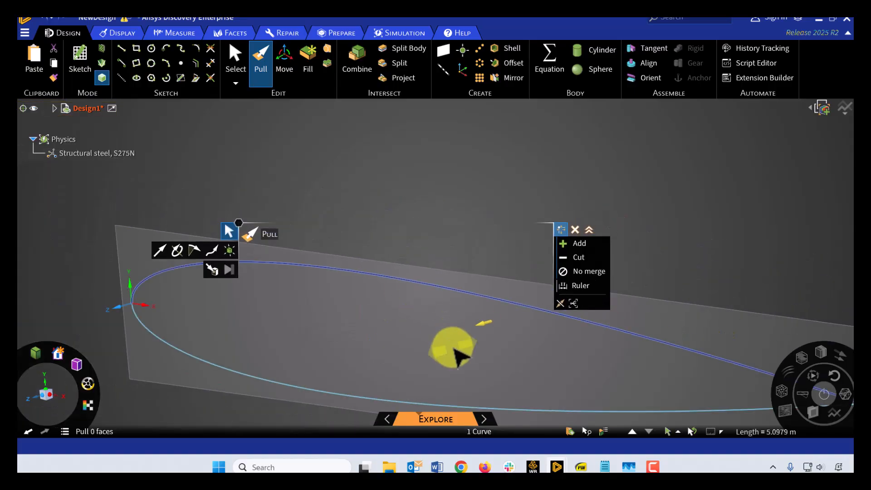
middle_click_drag(443, 355, 433, 235, "shift")
scroll(428, 258, "up", 3)
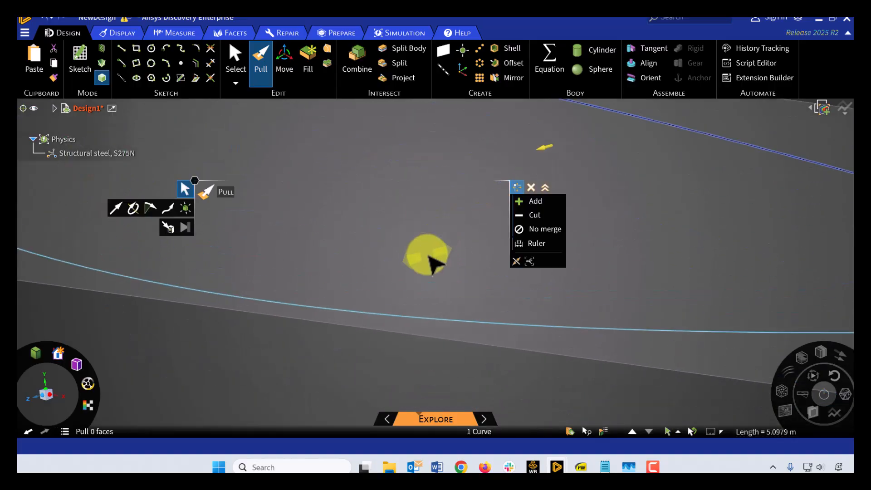
middle_click_drag(425, 309, 413, 271, "shift")
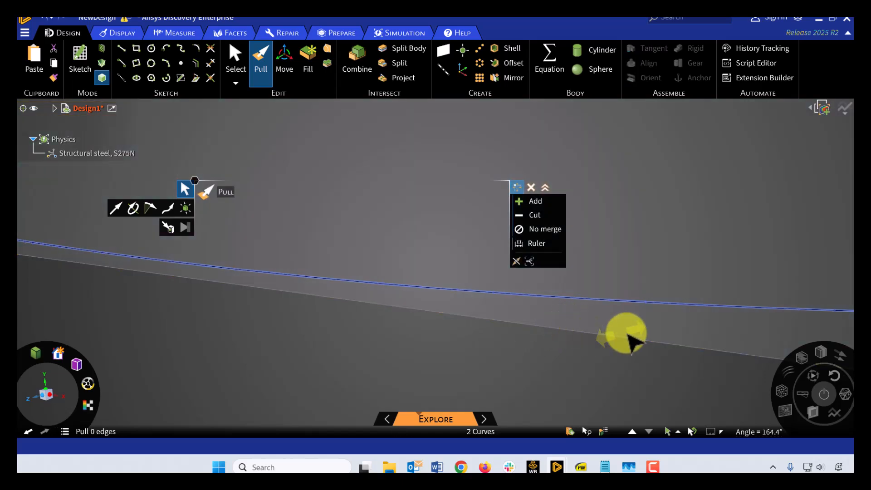
scroll(653, 338, "down", 5)
middle_click_drag(653, 338, 345, 301, "ctrl")
scroll(486, 241, "up", 5)
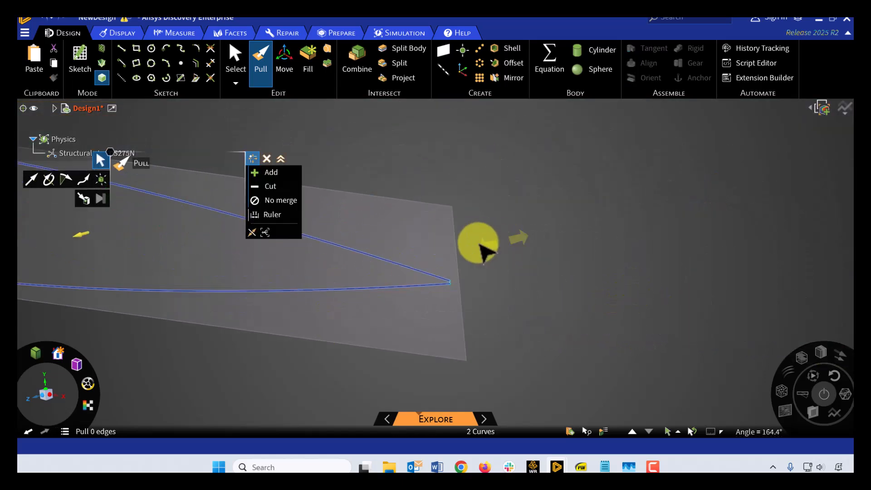
middle_click_drag(446, 339, 610, 196, "ctrl")
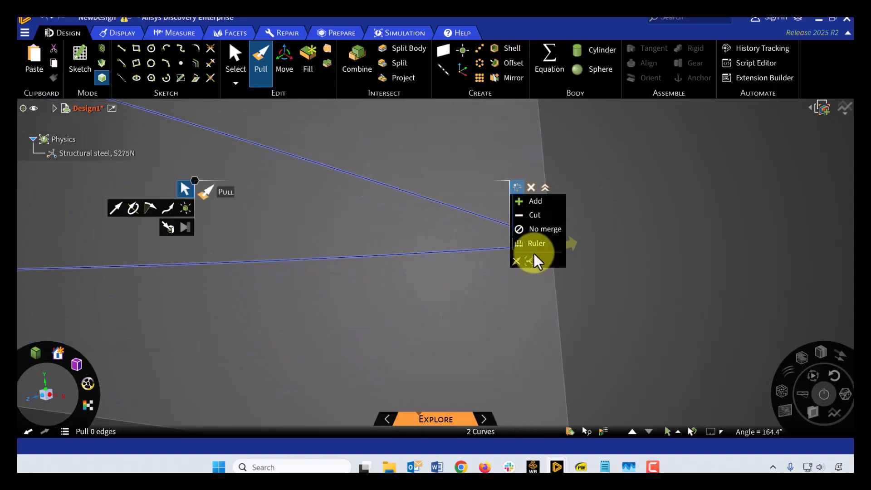
middle_click_drag(626, 315, 535, 393, "ctrl")
scroll(447, 318, "up", 6)
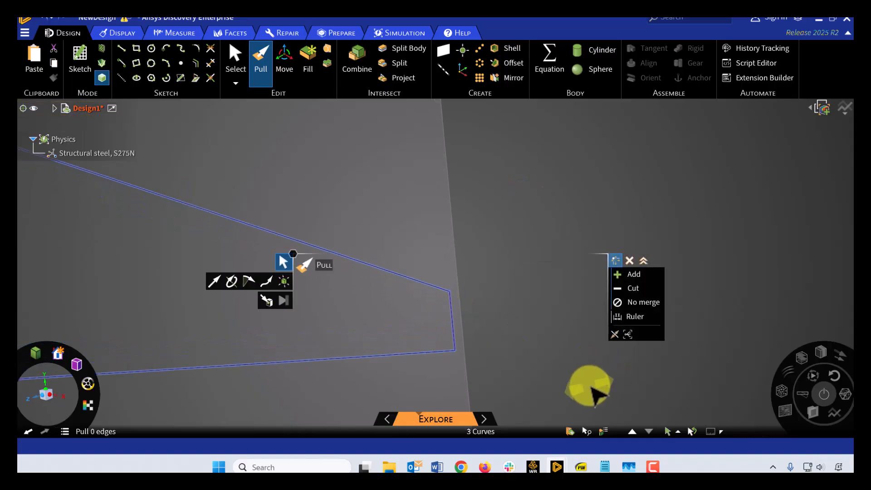
scroll(589, 391, "down", 8)
middle_click_drag(642, 360, 669, 268, "ctrl")
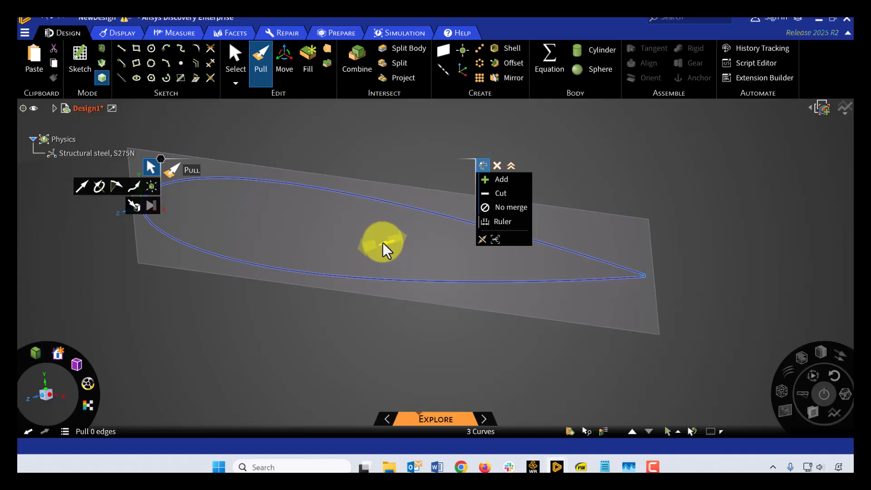
left_click_drag(384, 250, 328, 275)
type("15")
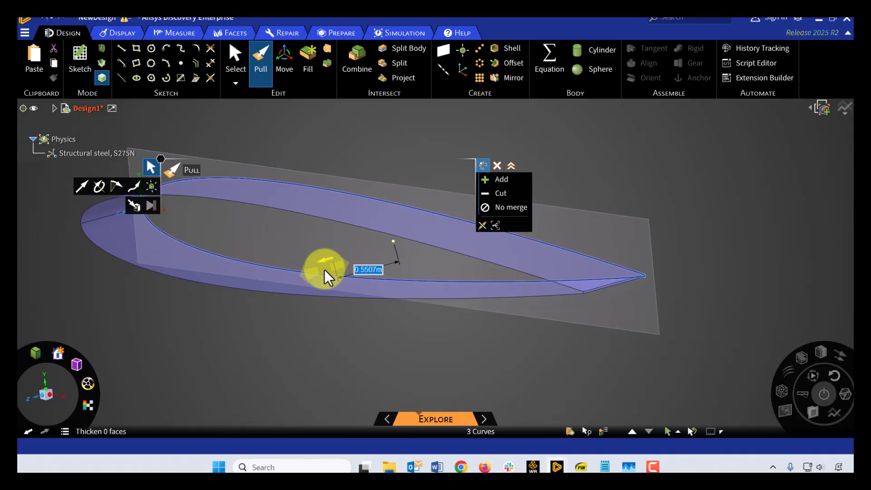
key("Return")
scroll(326, 275, "down", 3)
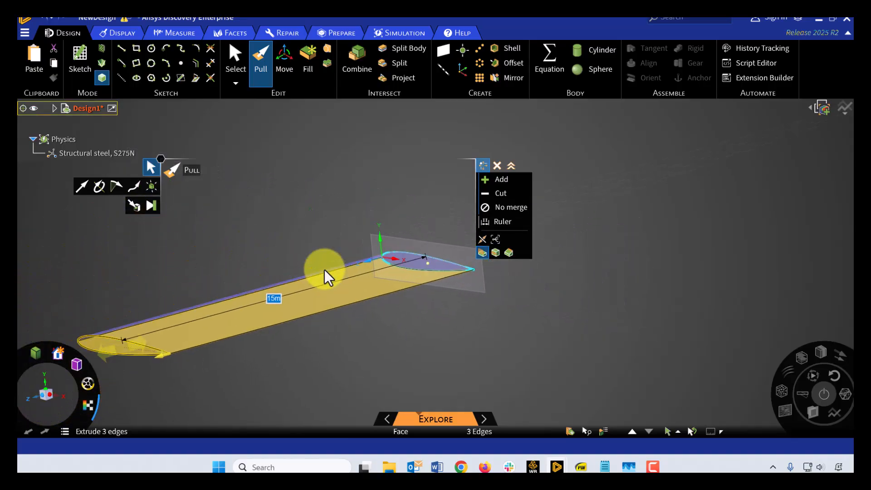
left_click(236, 64)
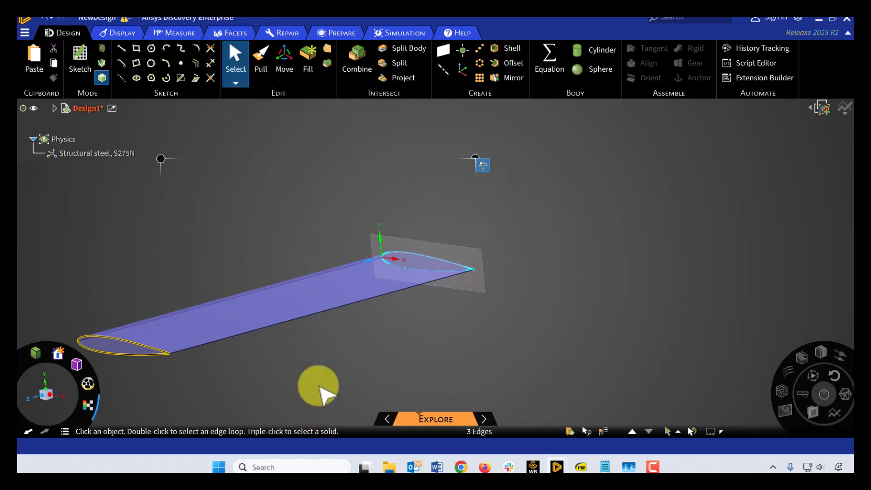
Switch to the SYS-3 Discovery window to examine the finished wing's skin, spar and rib faces, and return to the NewDesign window
middle_click_drag(319, 387, 436, 385, "ctrl")
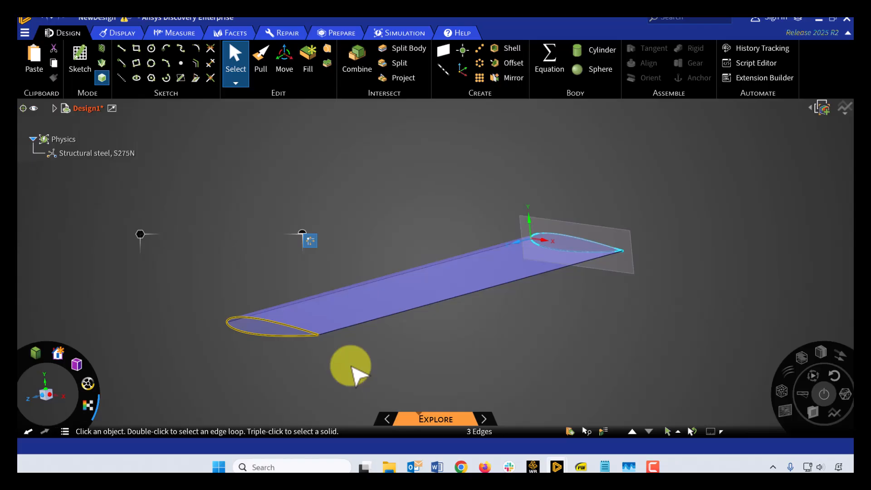
middle_click_drag(364, 365, 386, 368)
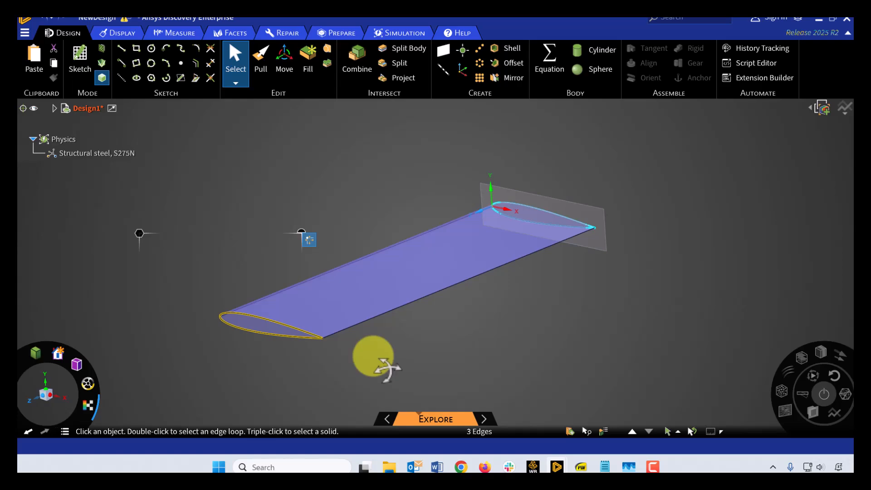
key("alt+Tab")
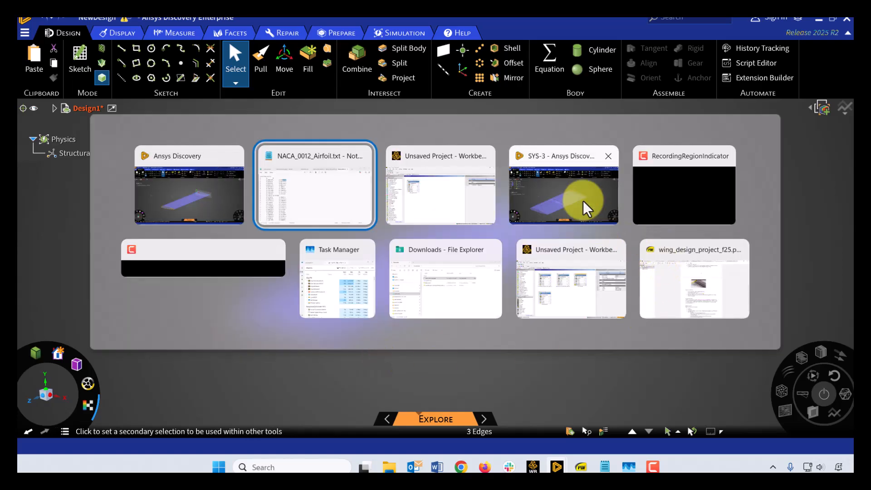
left_click(578, 214)
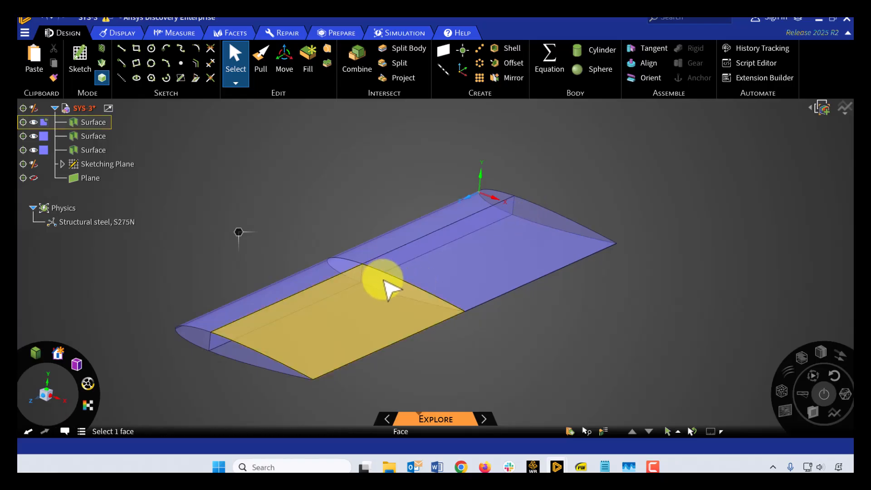
scroll(377, 281, "down", 1, "ctrl")
scroll(374, 282, "down", 1, "ctrl")
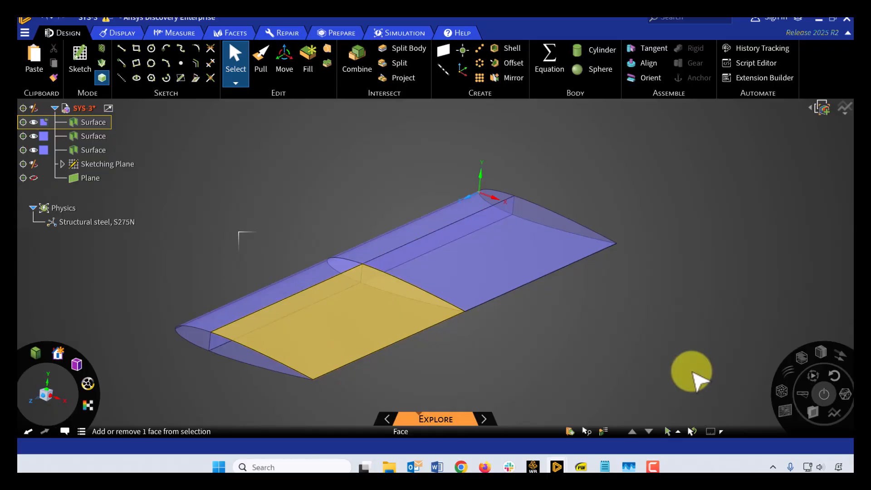
scroll(414, 295, "down", 1, "ctrl")
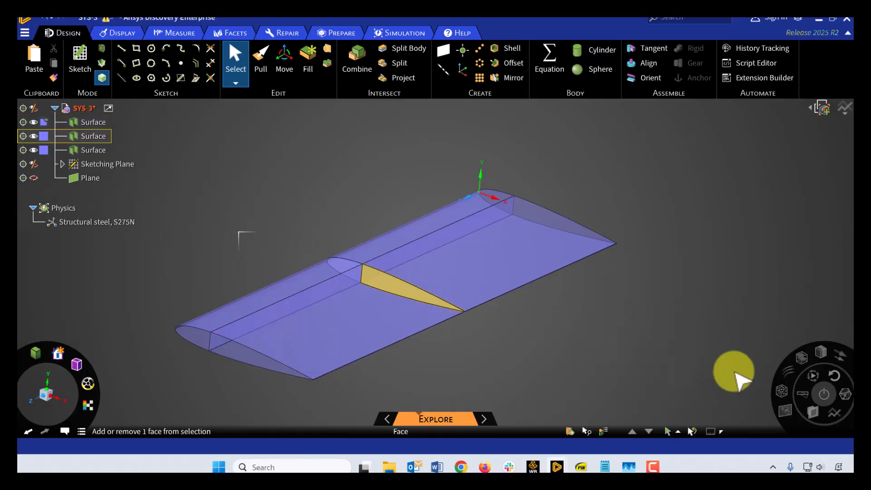
key("alt+Tab")
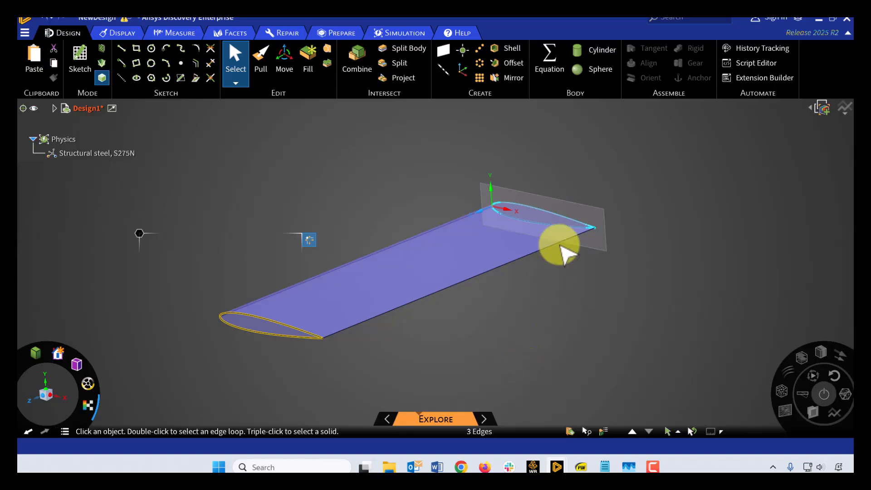
Move the airfoil sketch plane 7.5 m along the span to the middle of the wing and start sketching on it
left_click(592, 215)
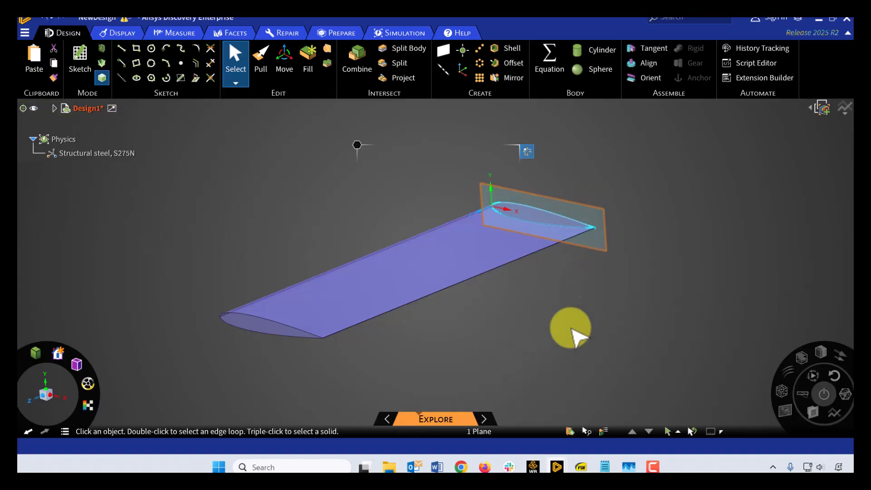
left_click(283, 58)
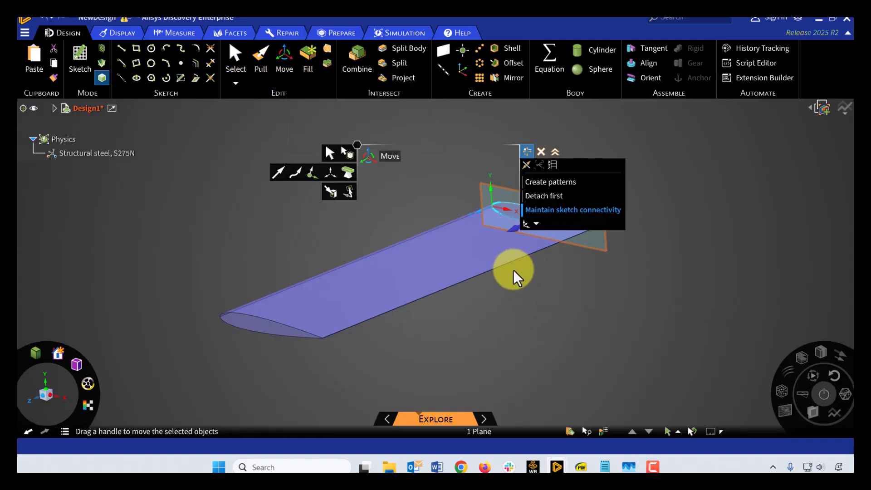
middle_click_drag(619, 295, 509, 327, "shift")
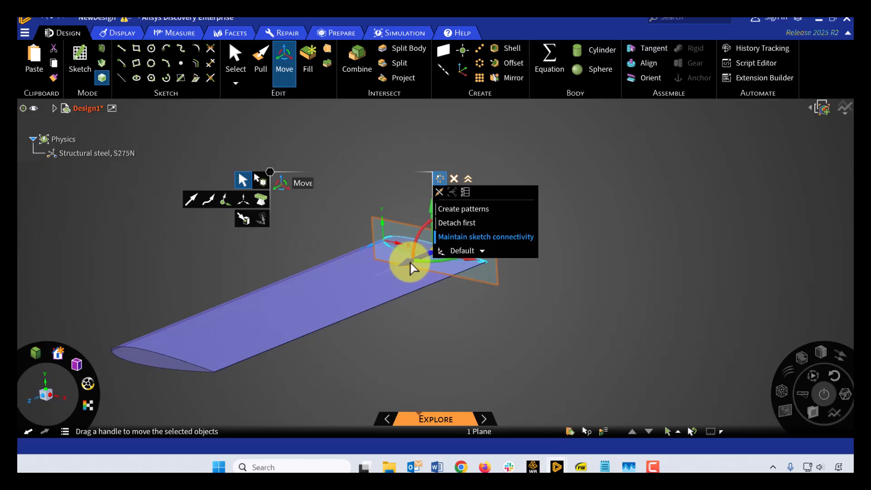
left_click_drag(410, 268, 368, 297)
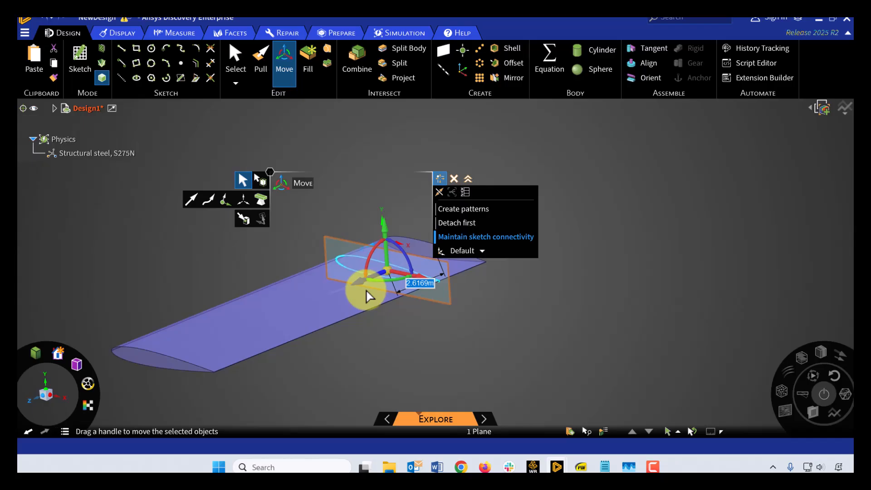
type("7.5m")
key("Return")
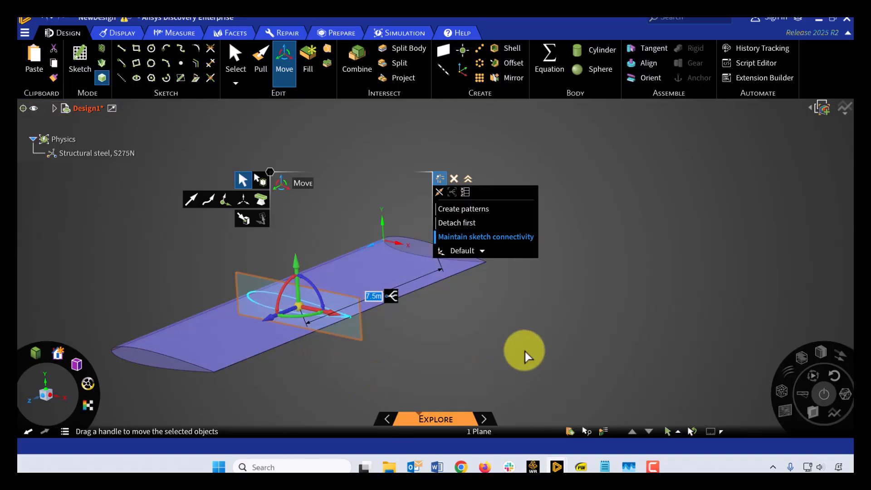
left_click(235, 56)
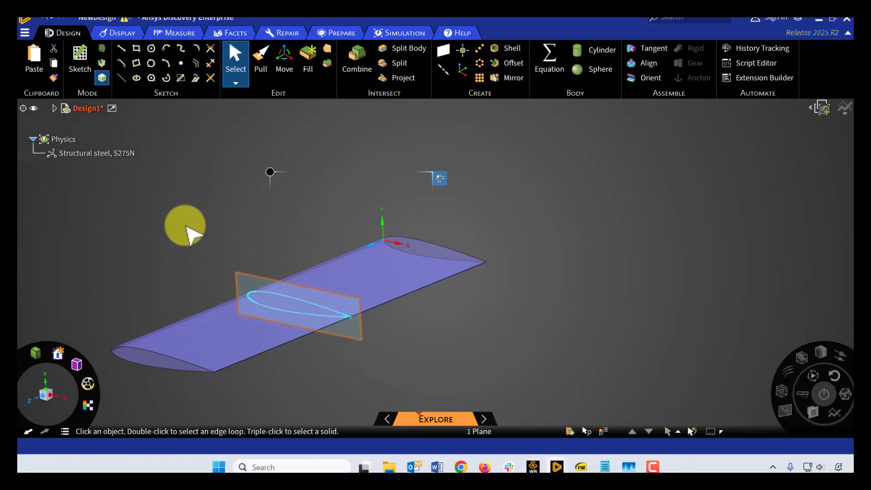
left_click(80, 57)
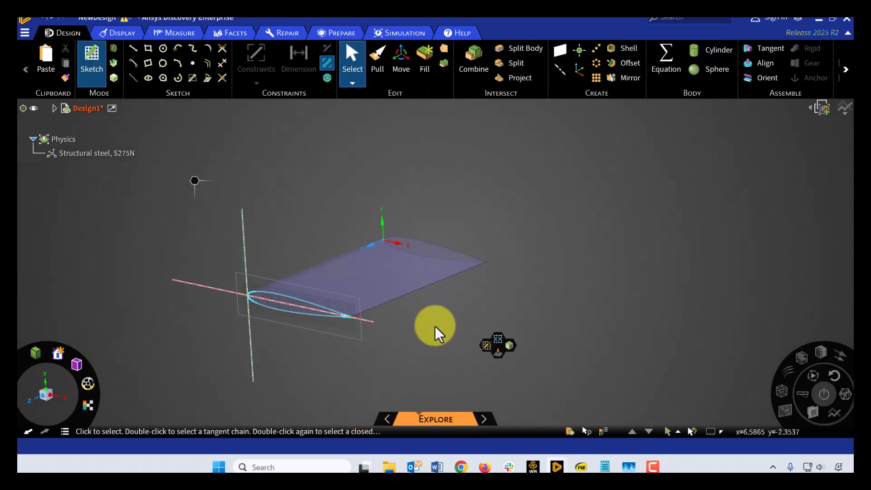
Project the airfoil's upper and lower curves onto the mid-span sketch plane and expand the sketch in the structure tree
key("v")
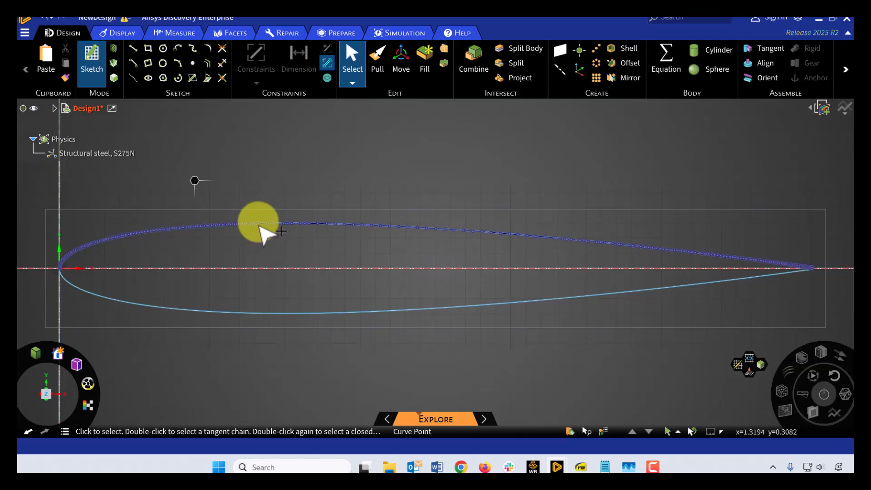
left_click(208, 79)
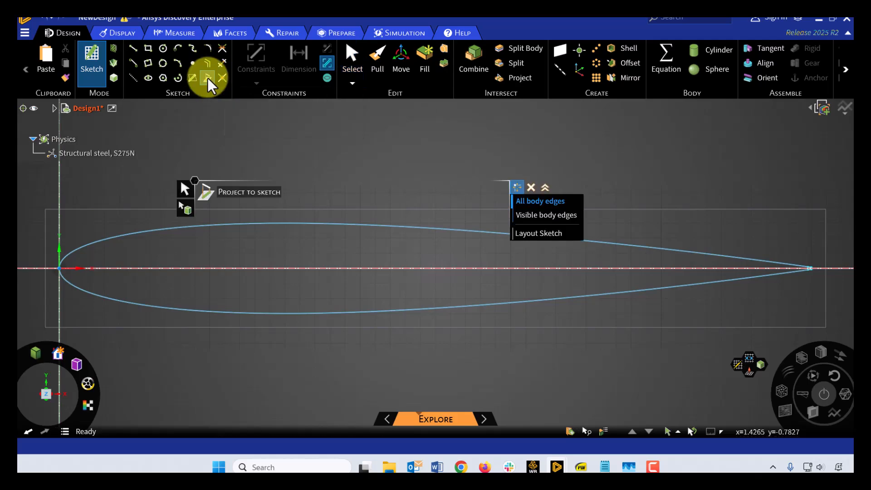
left_click(280, 229)
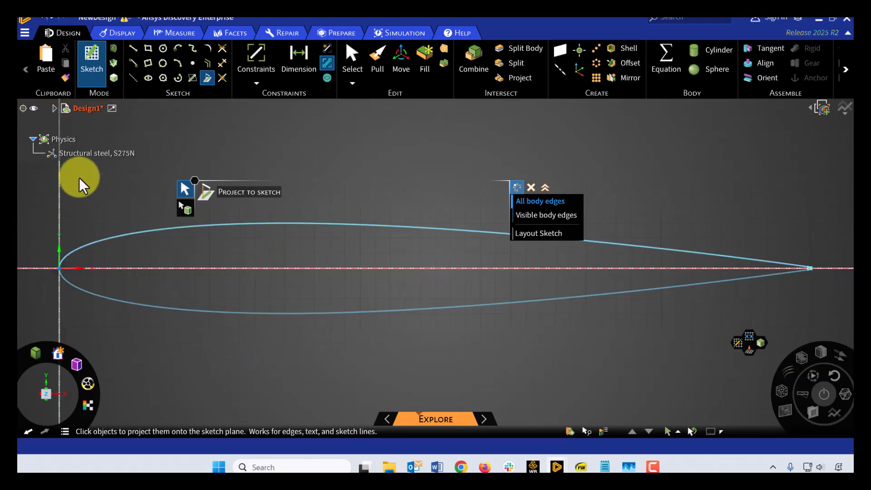
left_click(55, 108)
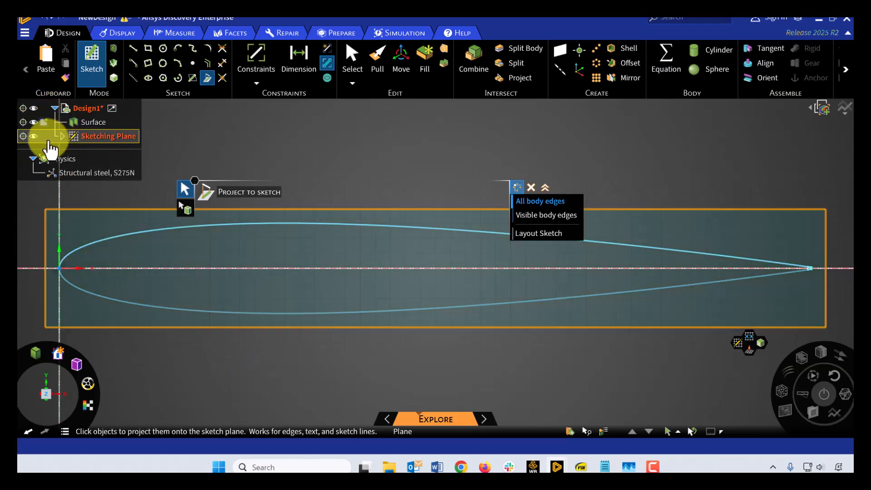
left_click(62, 137)
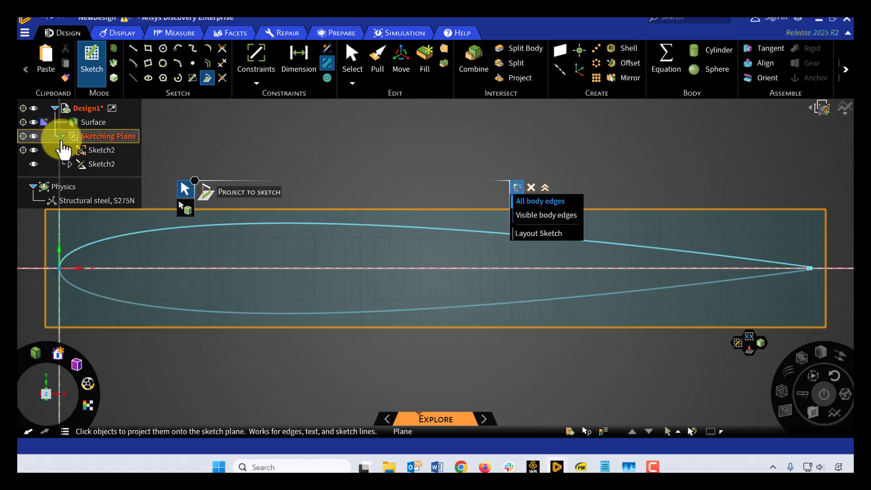
left_click(69, 164)
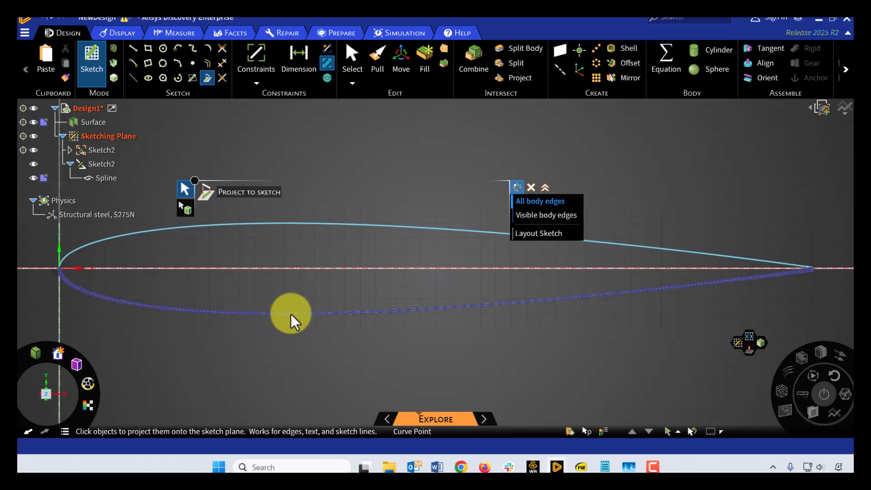
scroll(297, 316, "up", 3)
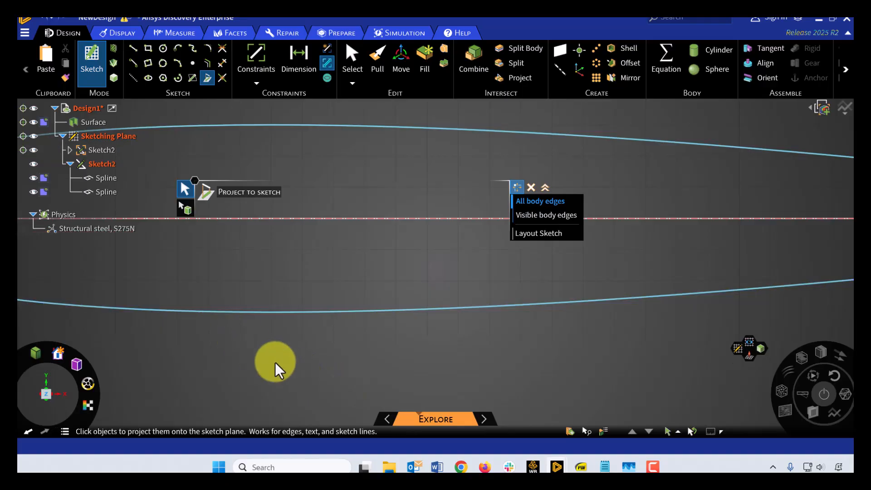
Project the short vertical trailing-edge line of the airfoil onto the mid-span sketch plane and end the projection
scroll(687, 381, "down", 5)
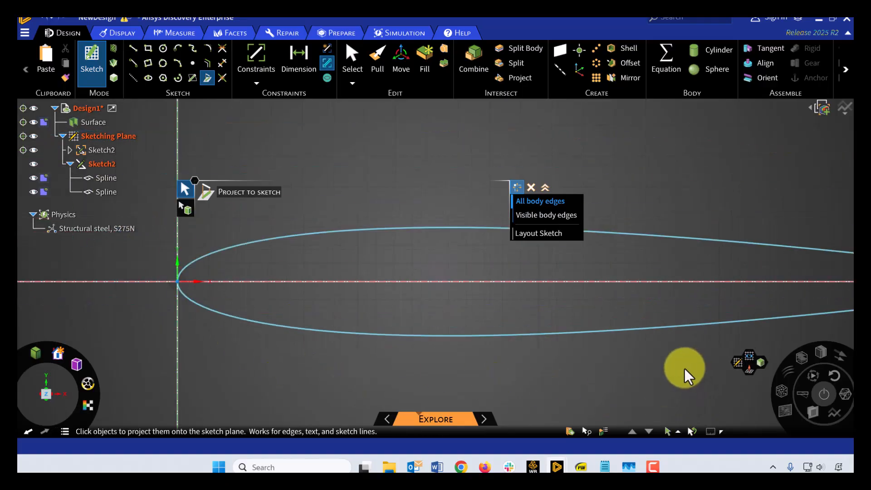
middle_click_drag(672, 378, 364, 327, "shift")
scroll(554, 295, "up", 6)
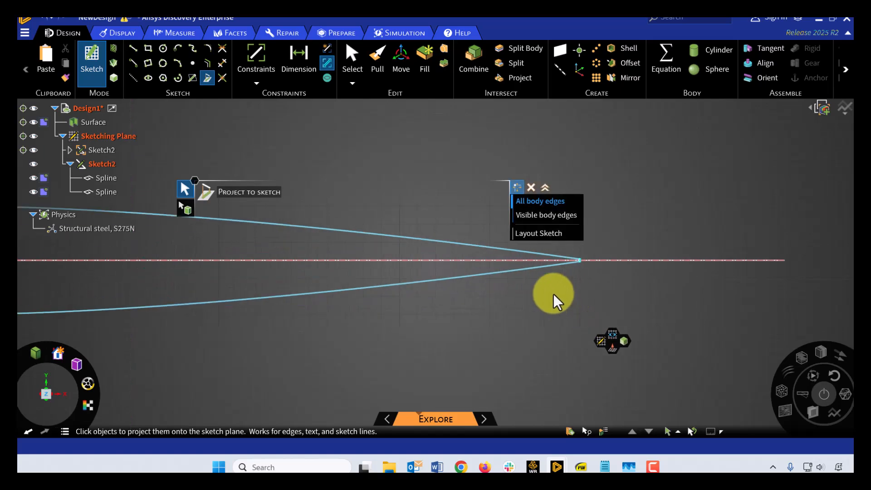
middle_click_drag(553, 295, 526, 358, "shift")
scroll(581, 309, "up", 5)
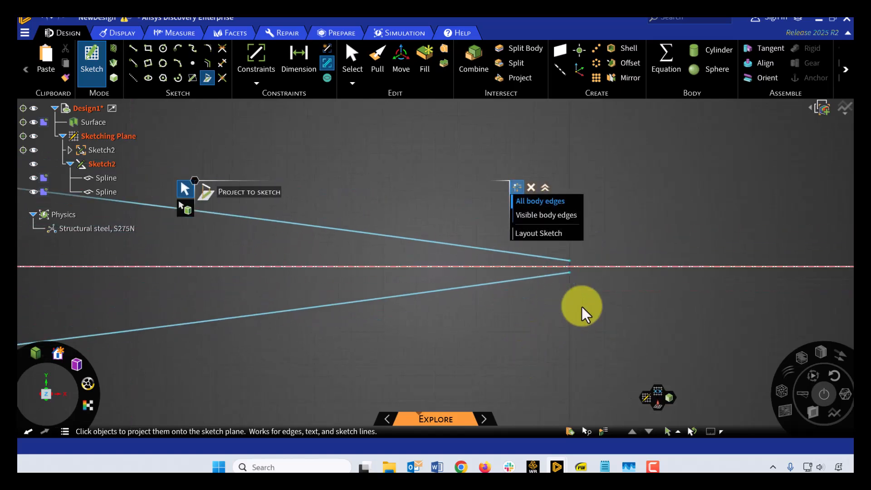
middle_click_drag(581, 303, 510, 374, "shift")
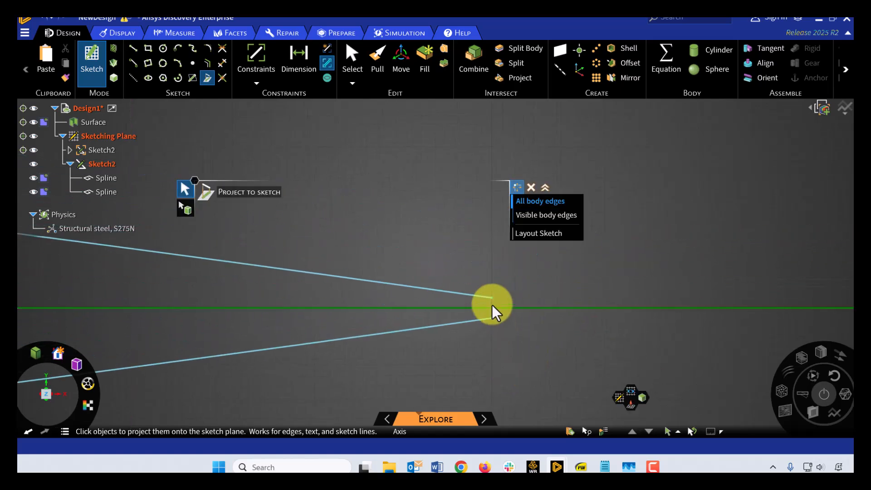
left_click(492, 303)
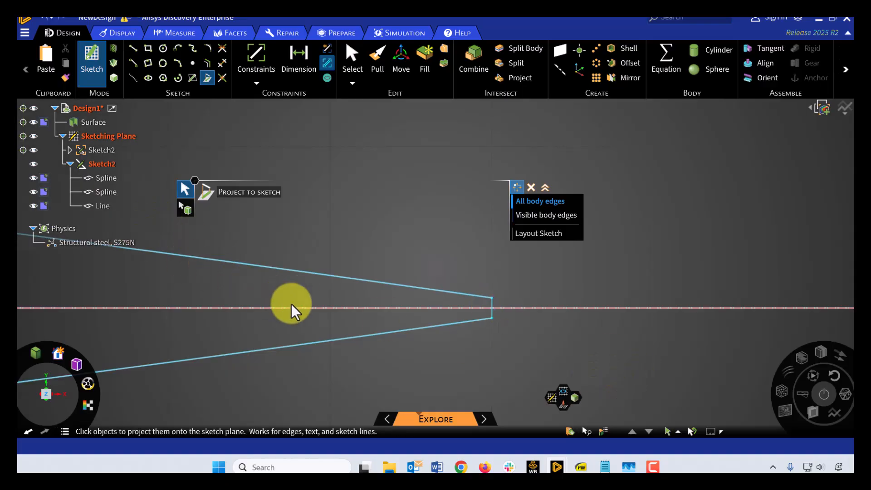
key("Escape")
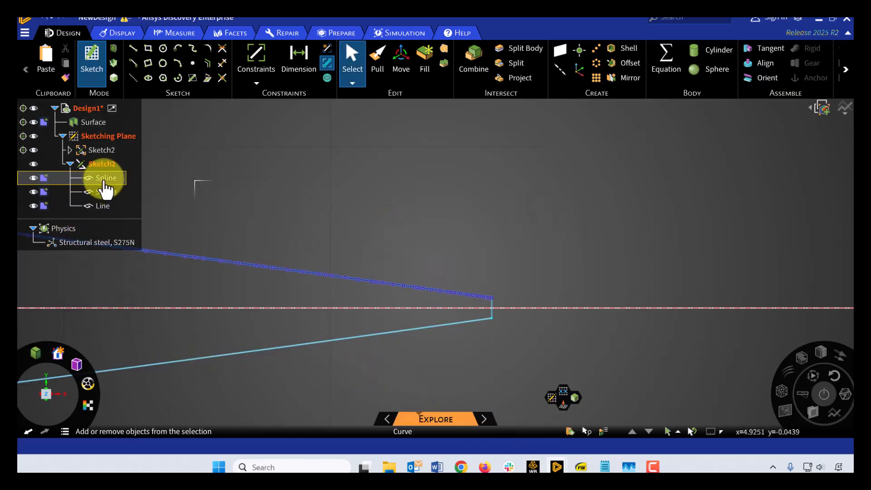
Fill the area enclosed by the two projected splines and the trailing-edge line to create the mid-span rib surface
left_click(105, 192, "ctrl")
left_click(105, 205, "ctrl")
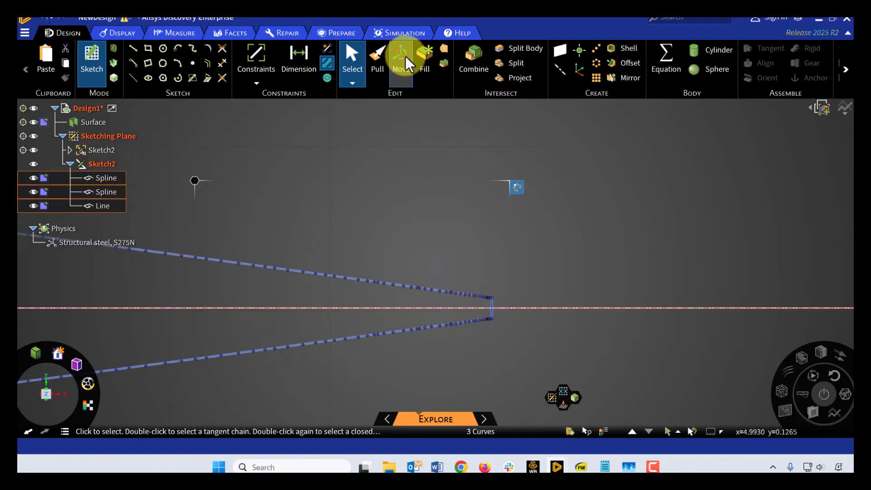
left_click(425, 56)
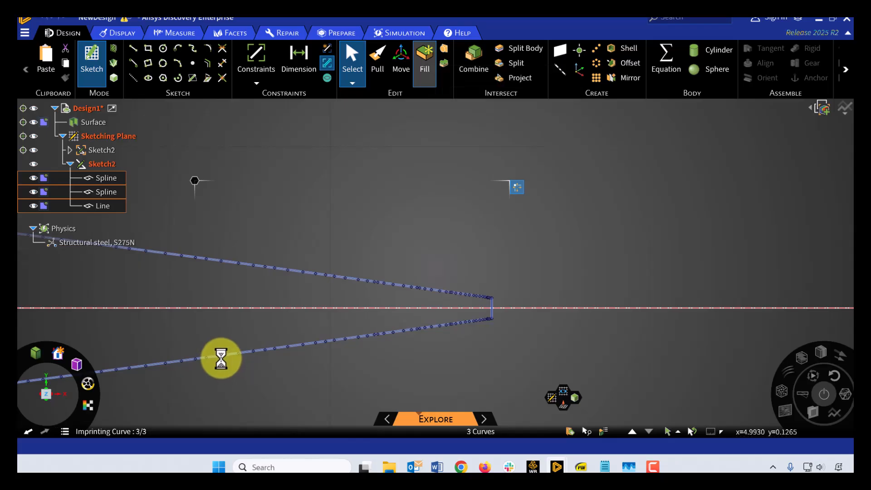
Leave the mid-span sketch and return to 3D modelling with the whole wing in view
scroll(270, 383, "up", 3)
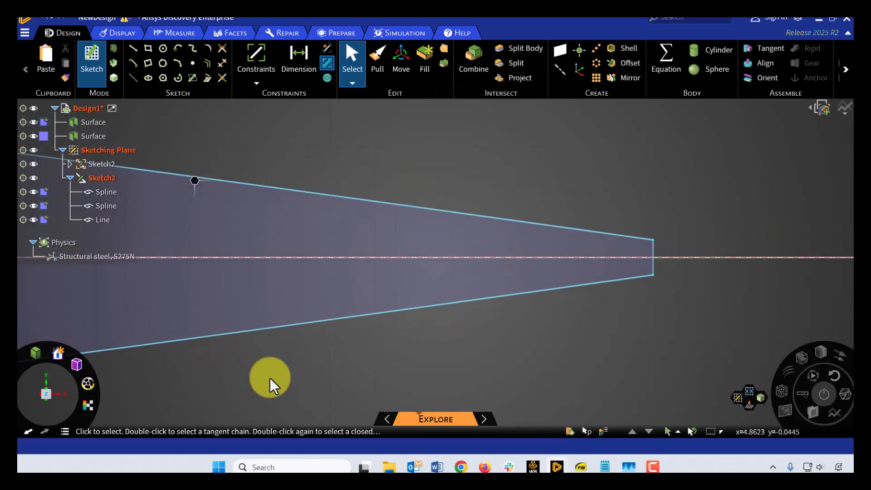
scroll(272, 383, "down", 4)
scroll(471, 377, "down", 3)
mouse_move(497, 367)
middle_mouse_down("shift")
mouse_move(533, 348)
mouse_move(848, 295)
middle_mouse_up("shift")
scroll(415, 378, "down", 6)
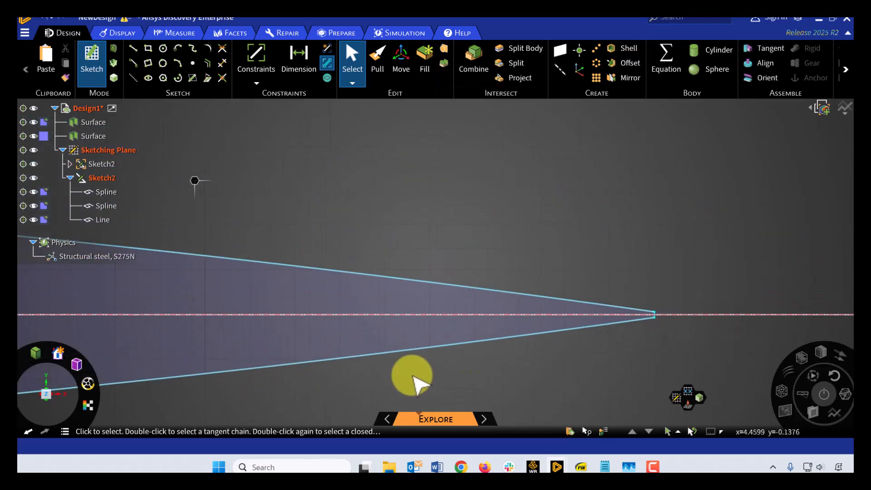
mouse_move(415, 378)
middle_mouse_down("shift")
mouse_move(502, 350)
mouse_move(530, 360)
middle_mouse_up("shift")
key("z")
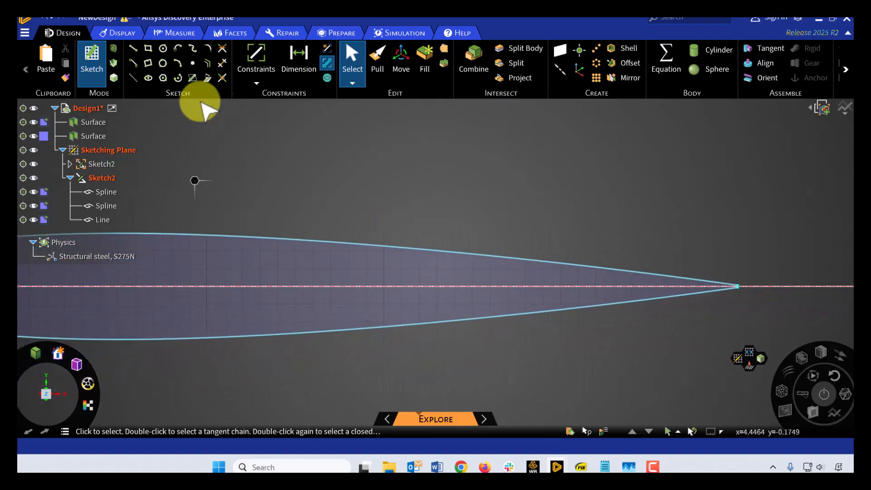
left_click(114, 77)
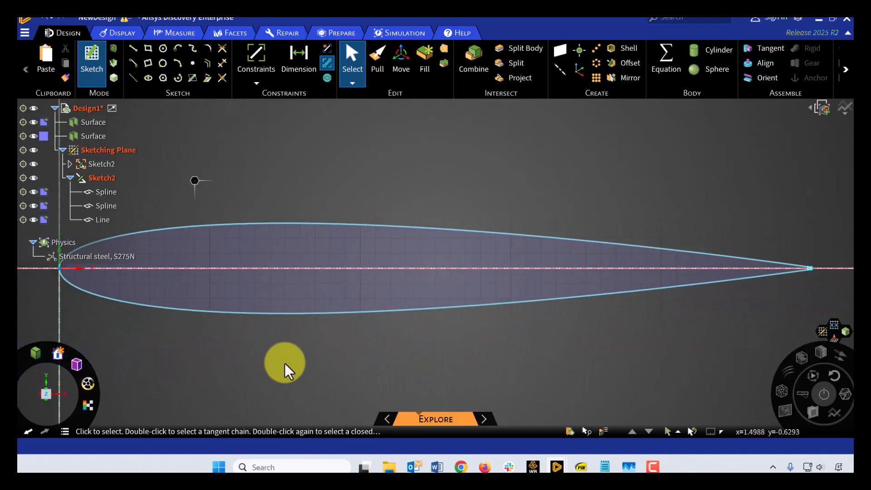
left_click(115, 78)
middle_click_drag(276, 341, 247, 355)
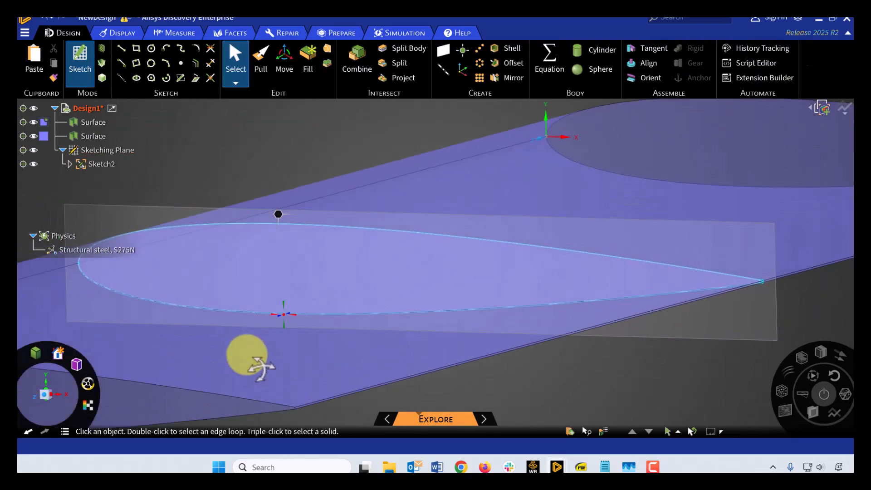
scroll(246, 355, "down", 1)
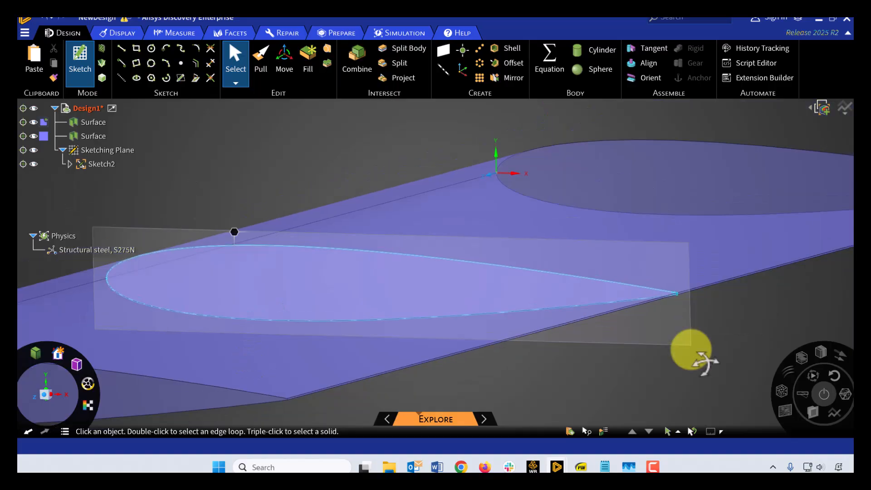
key("d")
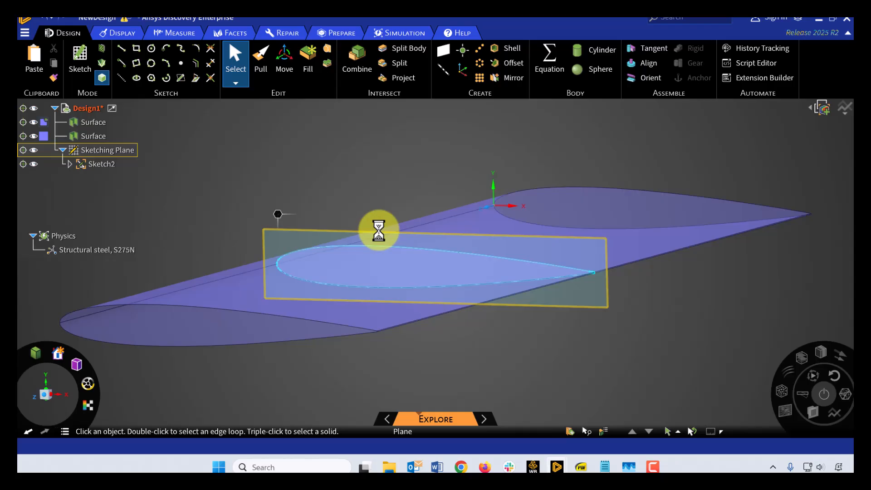
Hide the sketching plane at the wing's mid-span
left_click(378, 232)
right_click(379, 231)
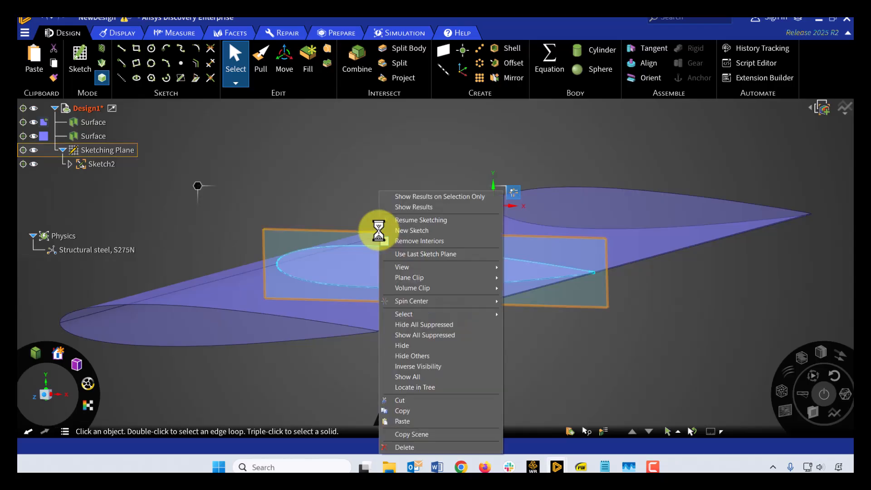
left_click(419, 346)
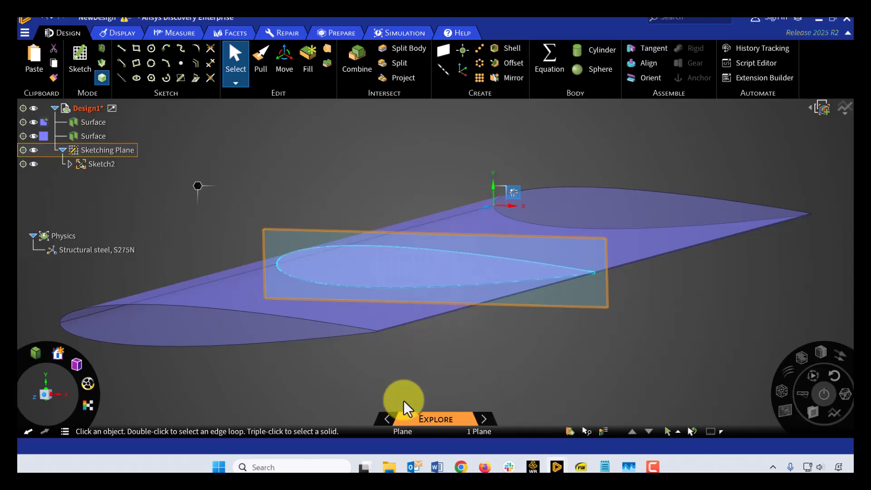
Copy the mid-span rib face inside the skin 2 m along the span towards the wing end at the origin
middle_click_drag(427, 372, 444, 382)
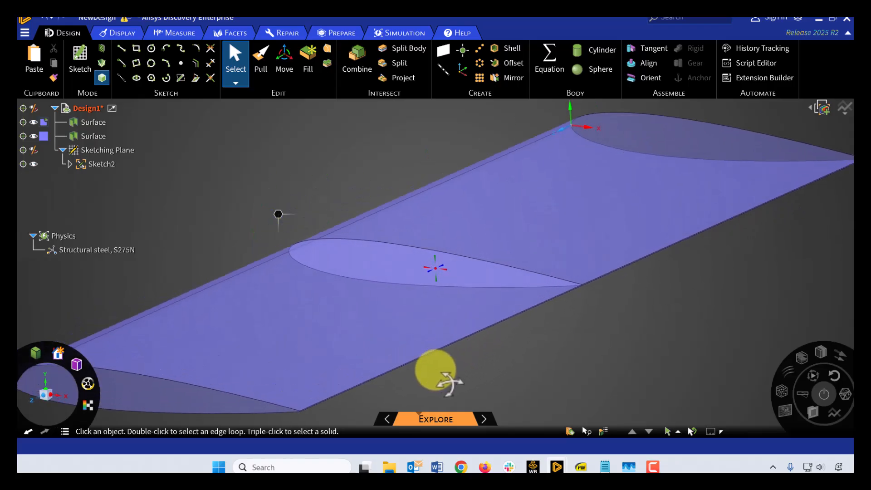
scroll(512, 365, "down", 2)
middle_click_drag(512, 367, 544, 349, "ctrl")
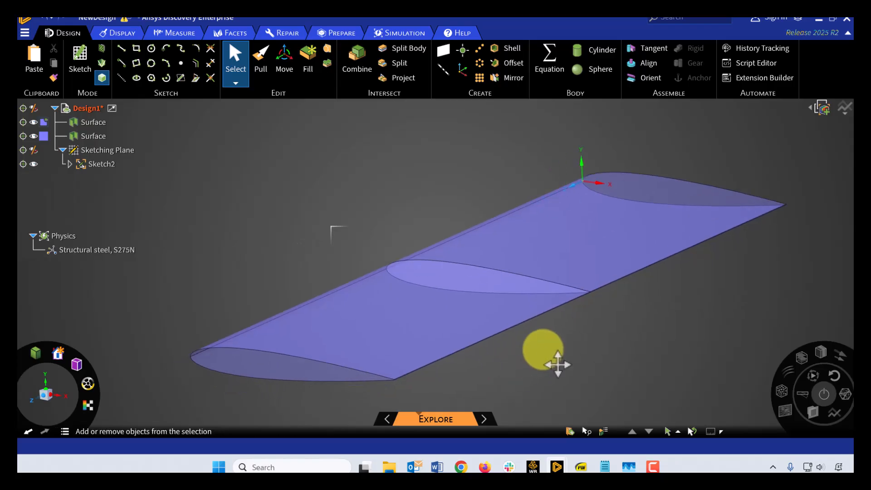
left_click(448, 311)
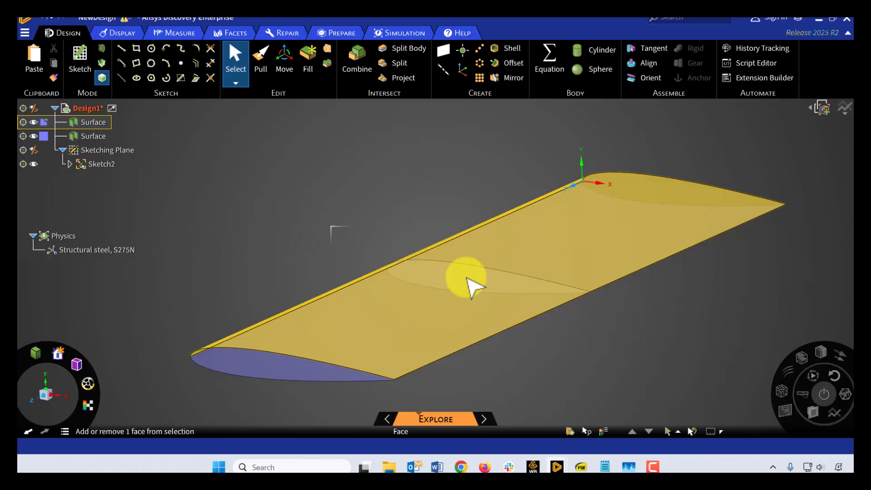
scroll(467, 277, "down", 2, "ctrl")
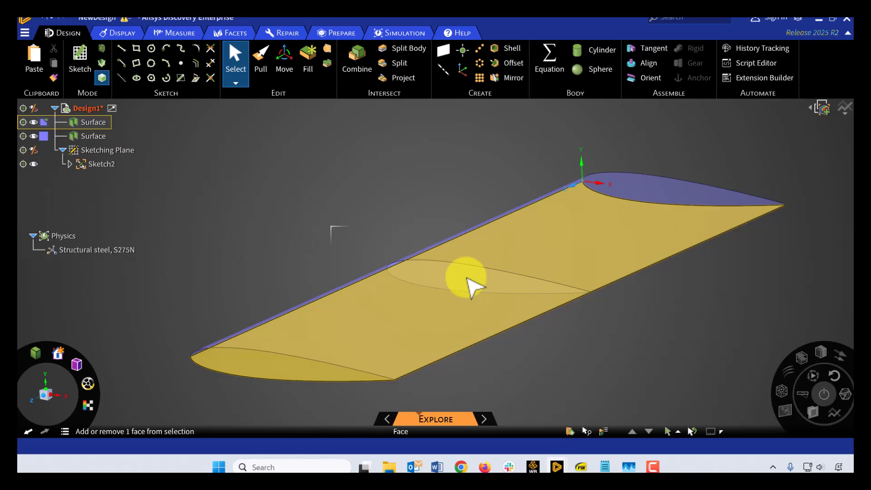
left_click(467, 278)
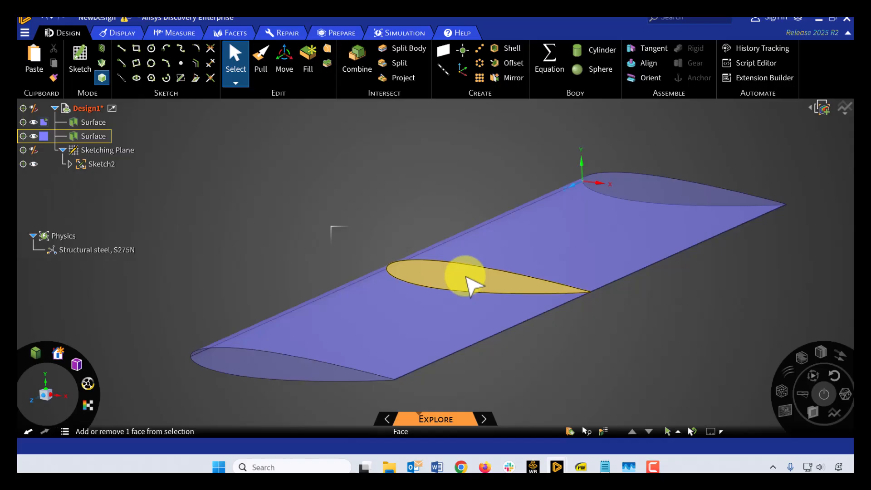
left_click(467, 277)
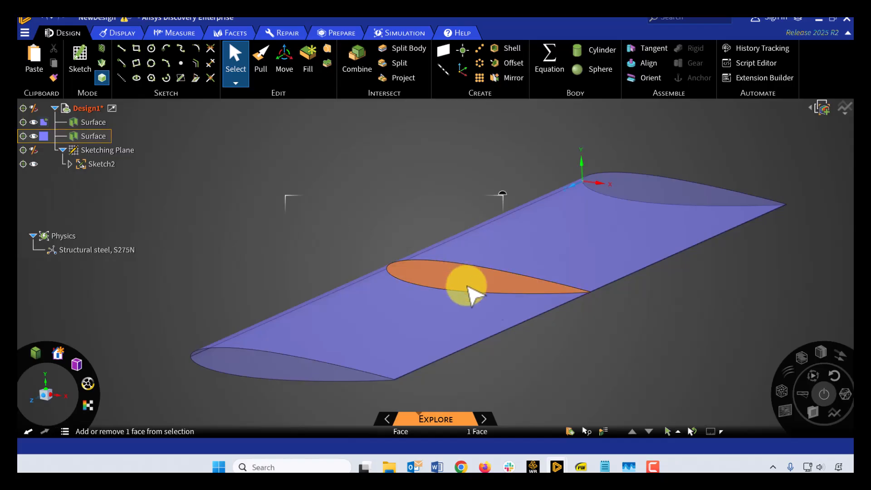
left_click(284, 56)
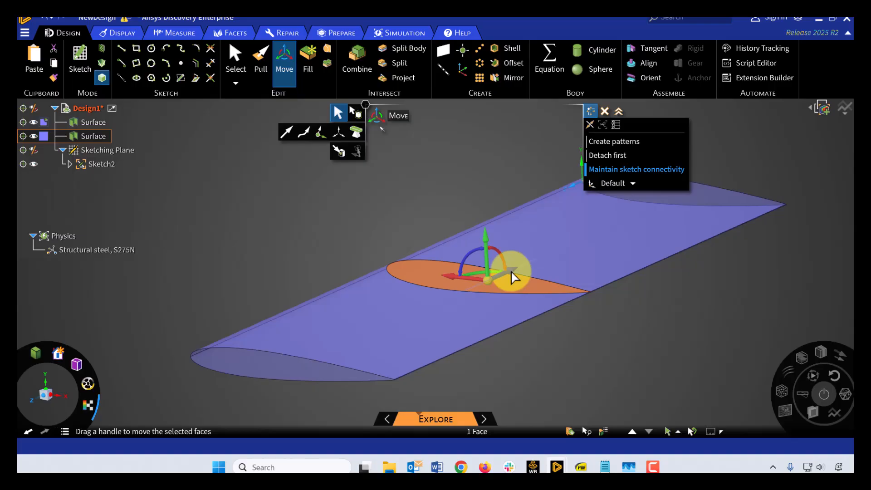
key("ctrl")
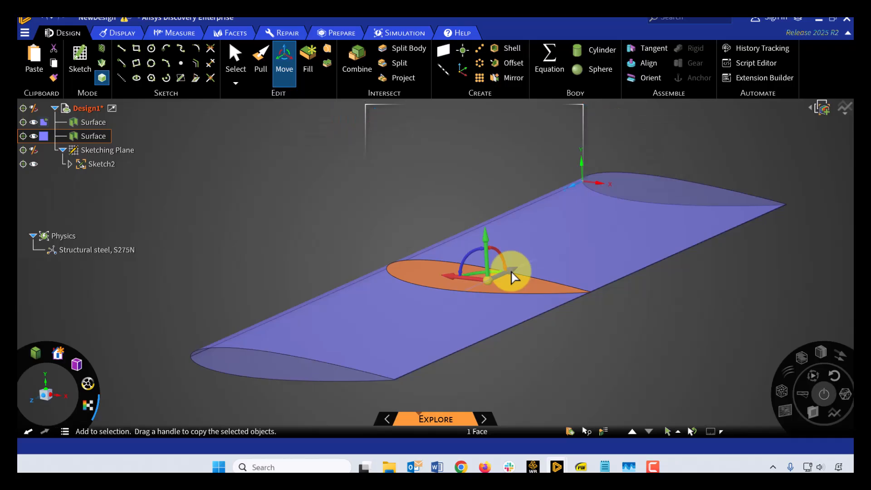
left_click_drag(511, 277, 570, 243, "ctrl")
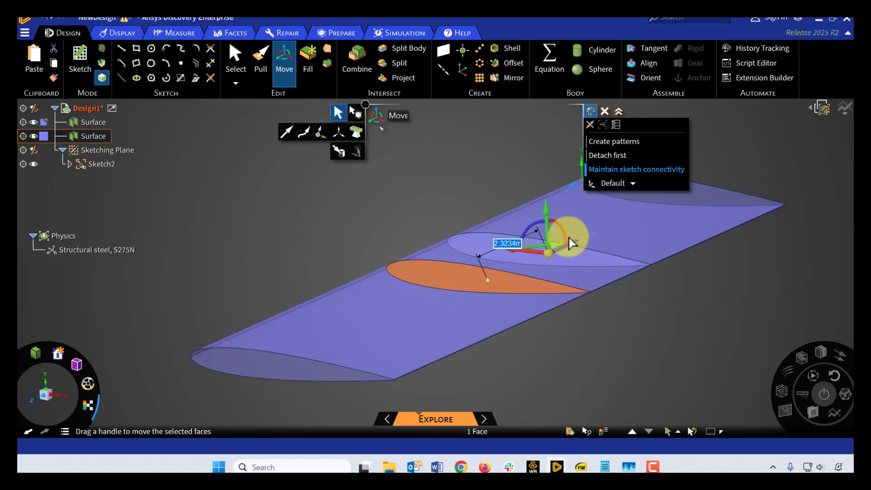
type("2")
key("Return")
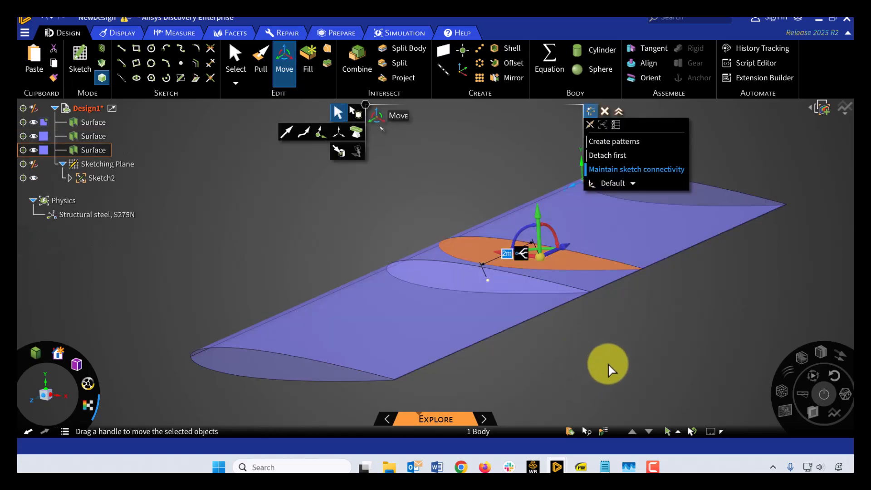
left_click(236, 59)
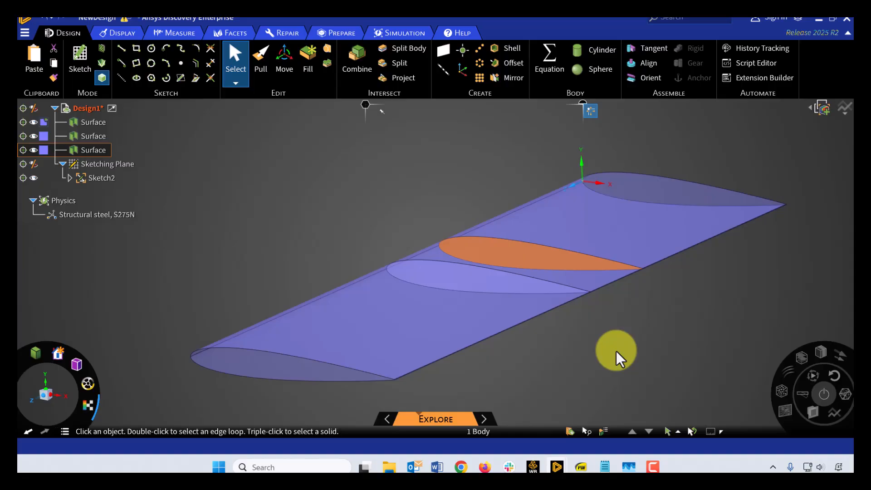
Undo the last copy of the mid-span rib and leave the Move tool
left_click(733, 209)
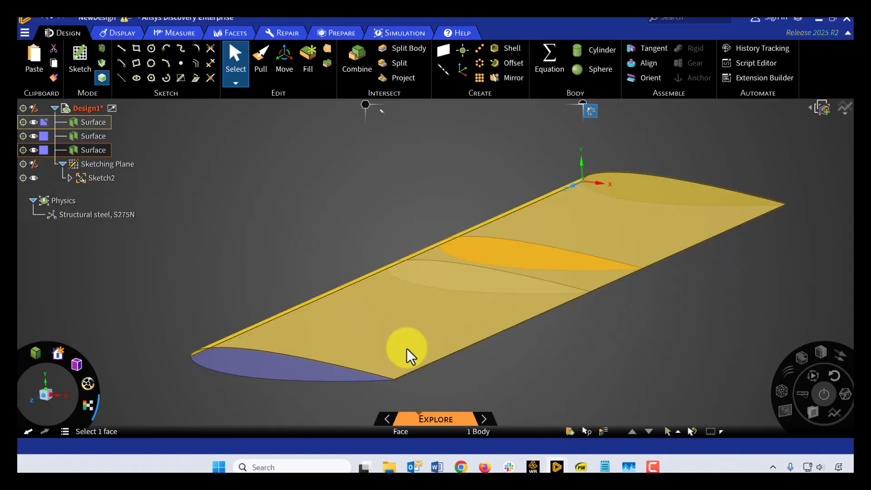
left_click(653, 336)
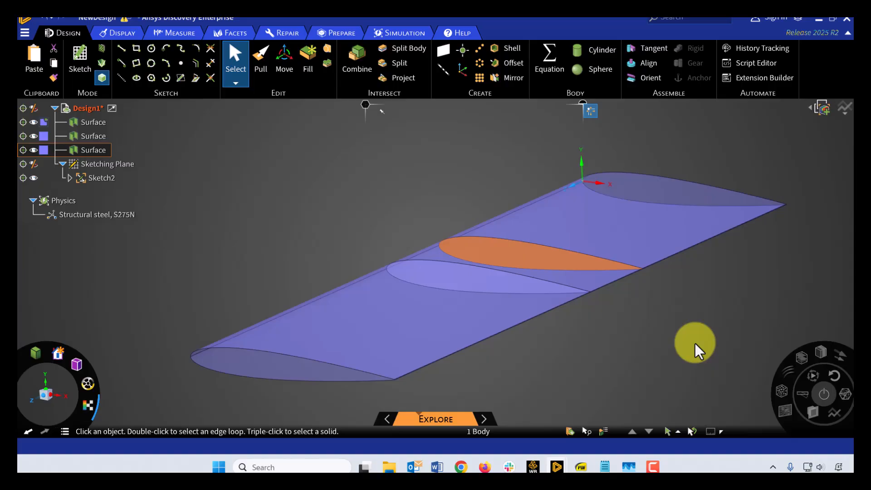
key("ctrl")
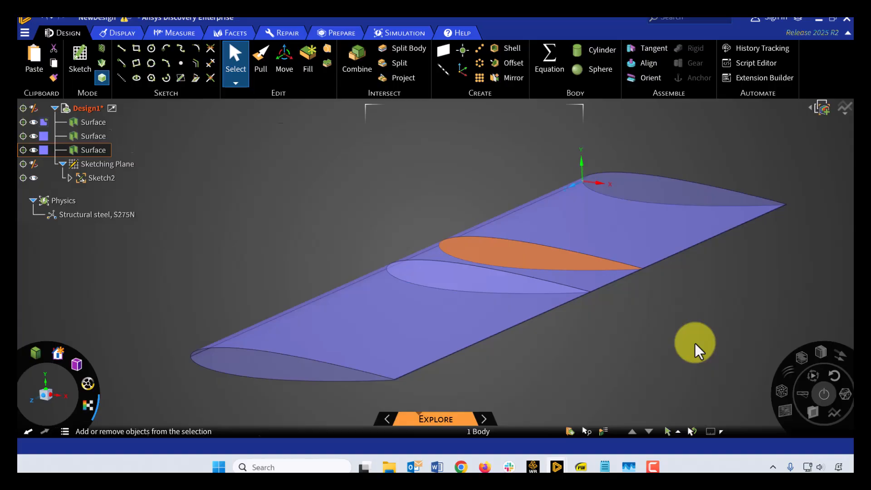
key("m")
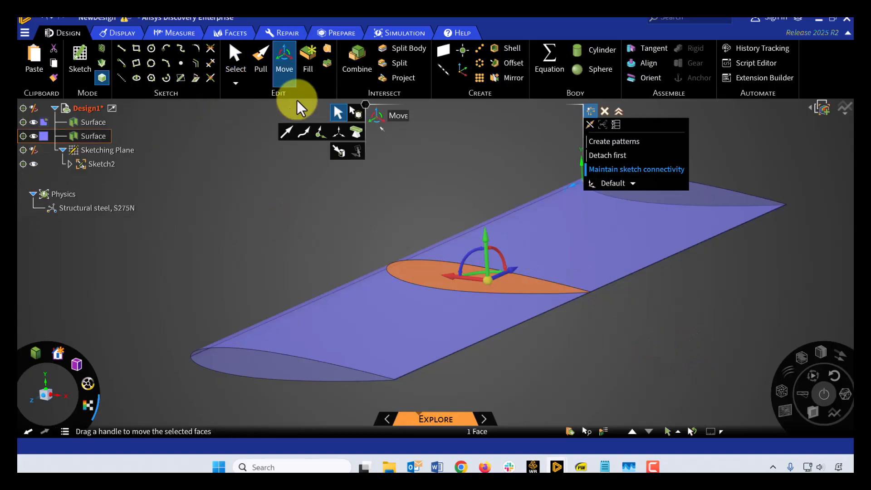
left_click(233, 55)
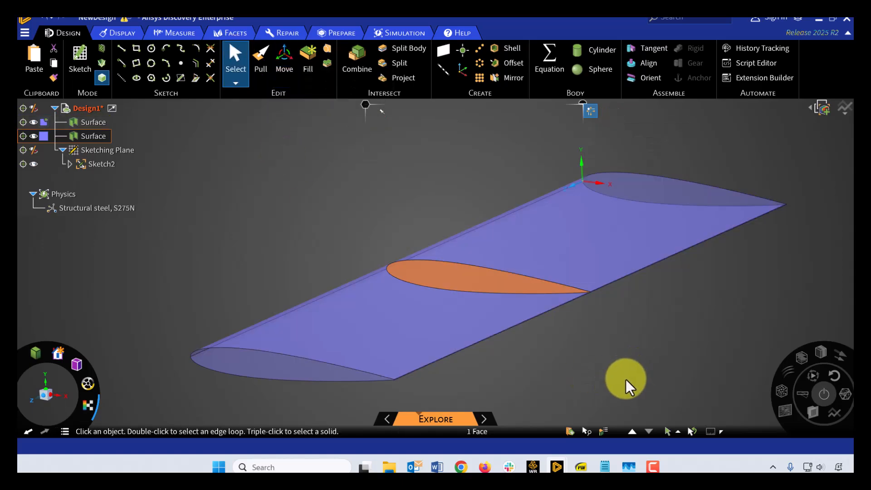
Switch to the finished SYS-3 reference wing, examine its two spar faces, and return to the wing being built
key("alt+Tab")
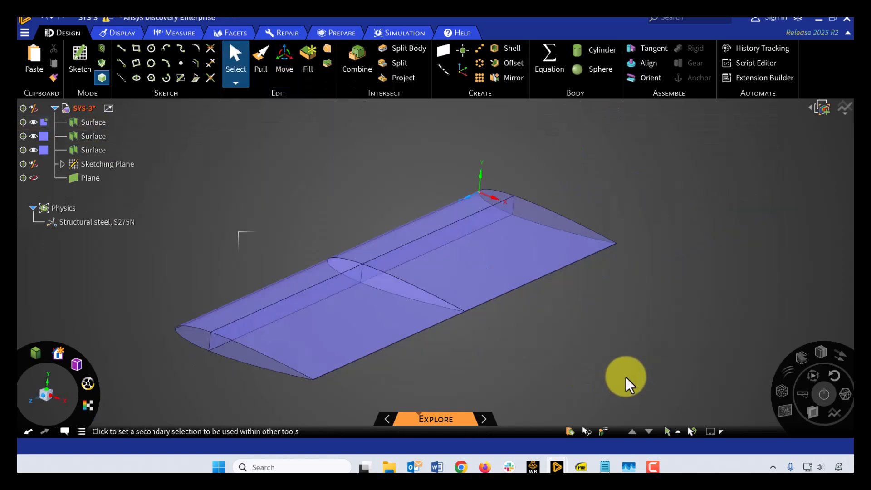
left_click(282, 312)
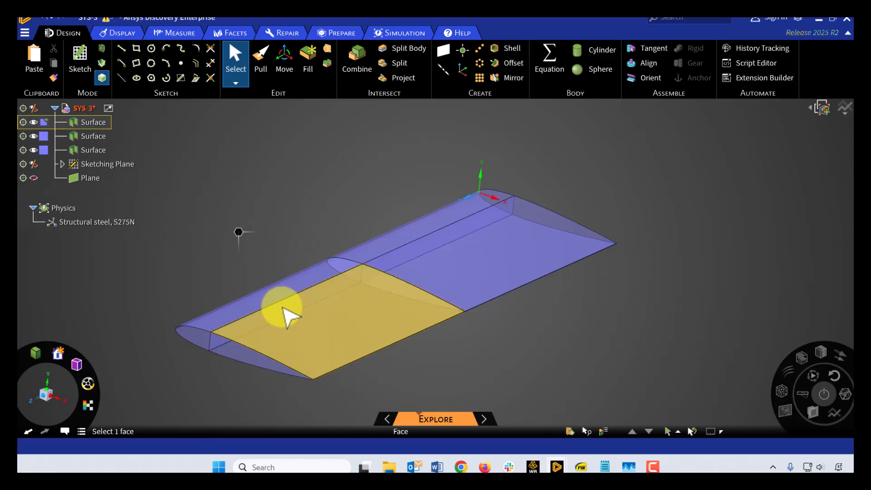
left_click(284, 310)
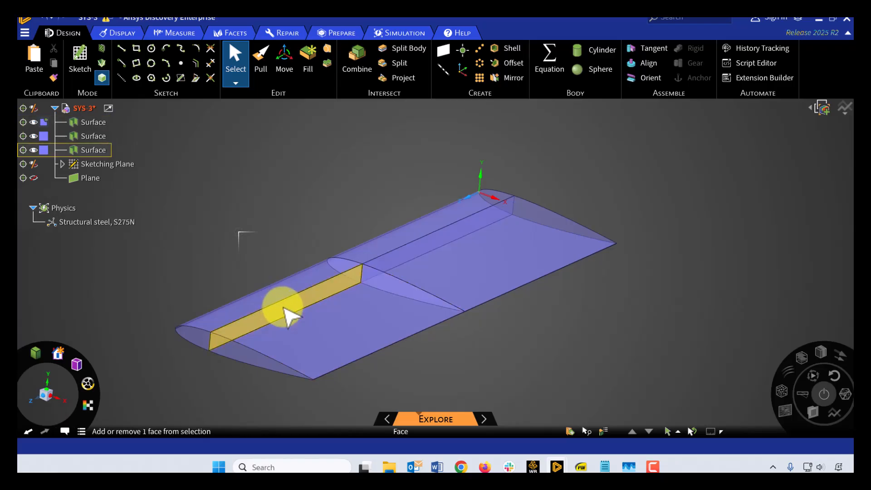
left_click(284, 310)
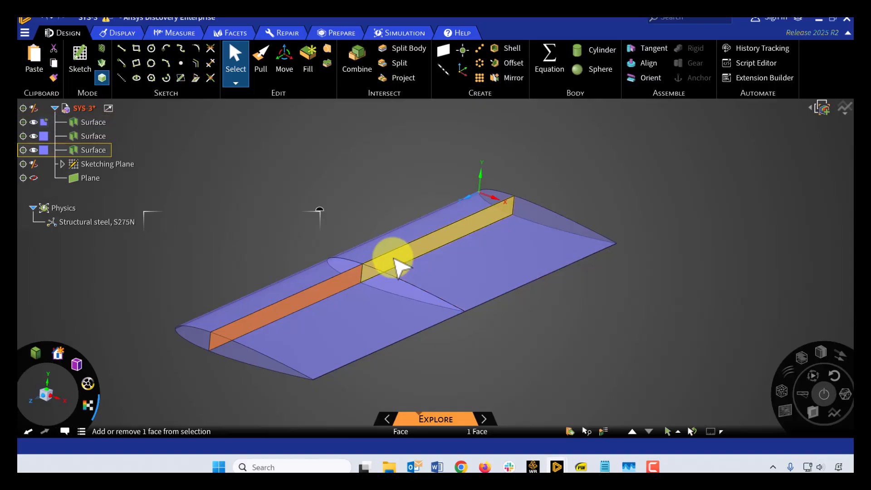
left_click(394, 260, "ctrl")
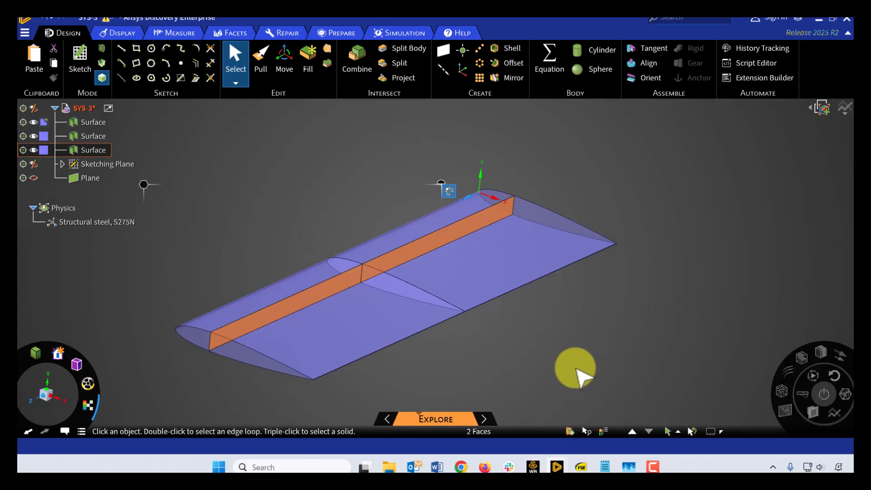
key("alt+Tab")
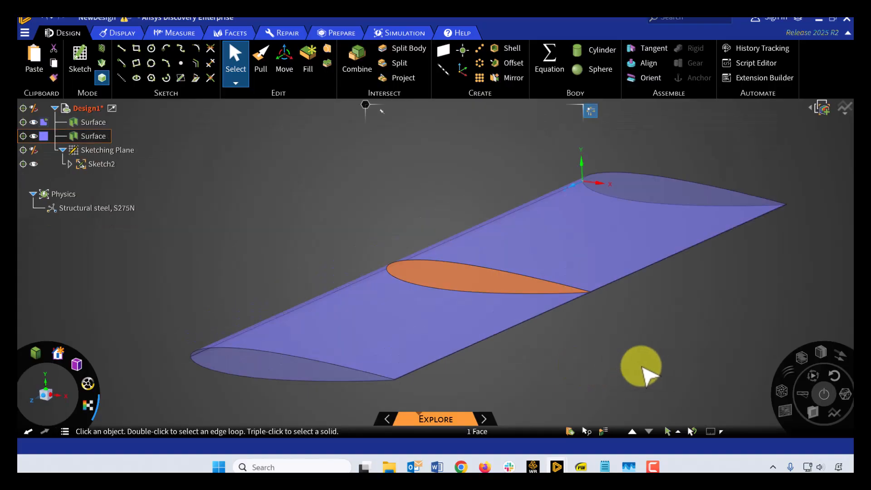
Create a plane on the mid-span rib face and a spanwise plane through the origin normal to the X axis
left_click(444, 52)
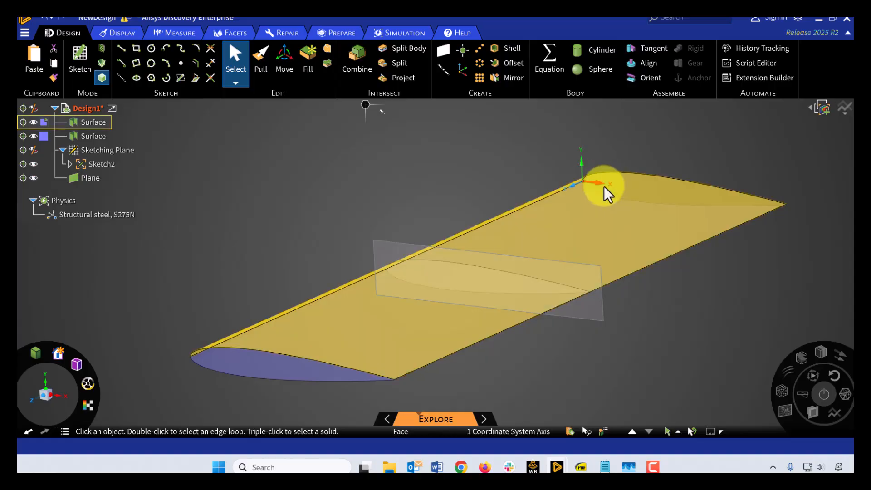
left_click(443, 52)
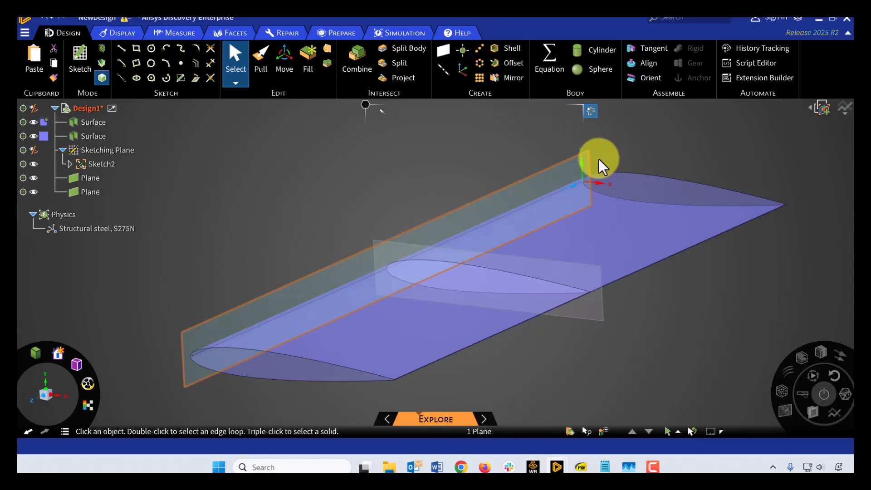
Move the spanwise plane 1.25 m along X from the leading edge into the wing
mouse_move(694, 336)
middle_mouse_down()
mouse_move(735, 324)
mouse_move(700, 346)
middle_mouse_up()
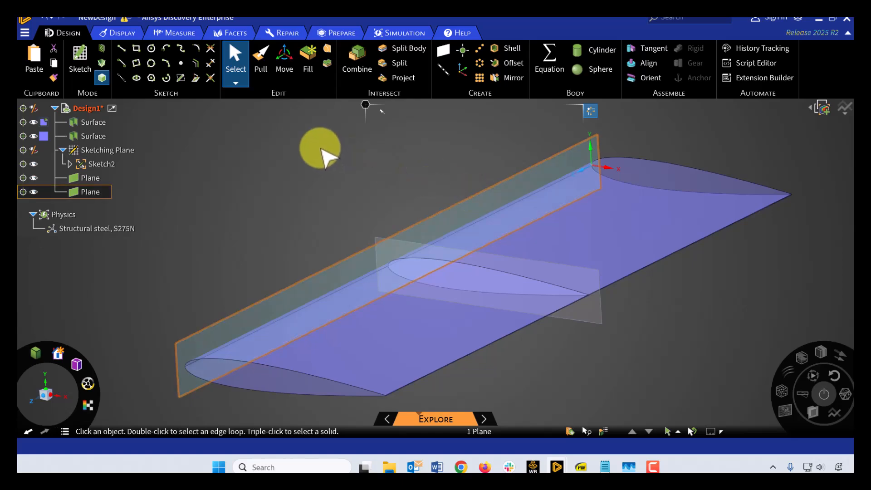
left_click(284, 58)
left_click(391, 287)
left_click_drag(439, 276, 445, 274)
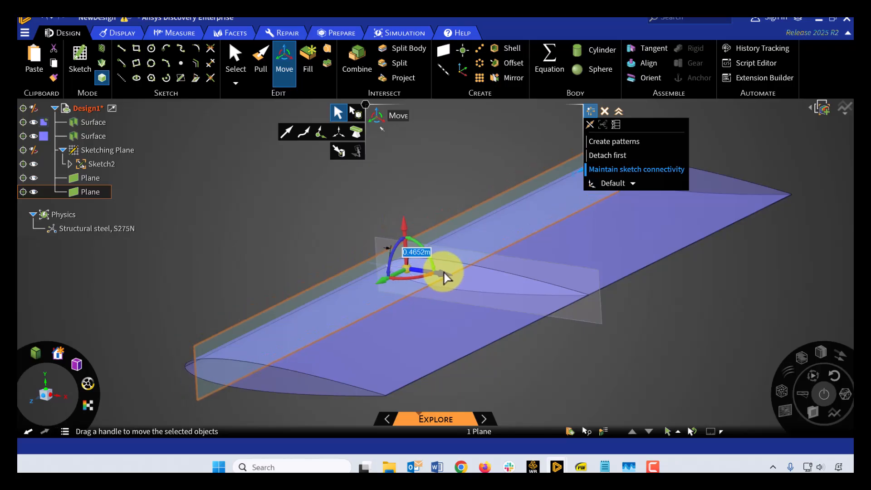
type("1.25")
key("Return")
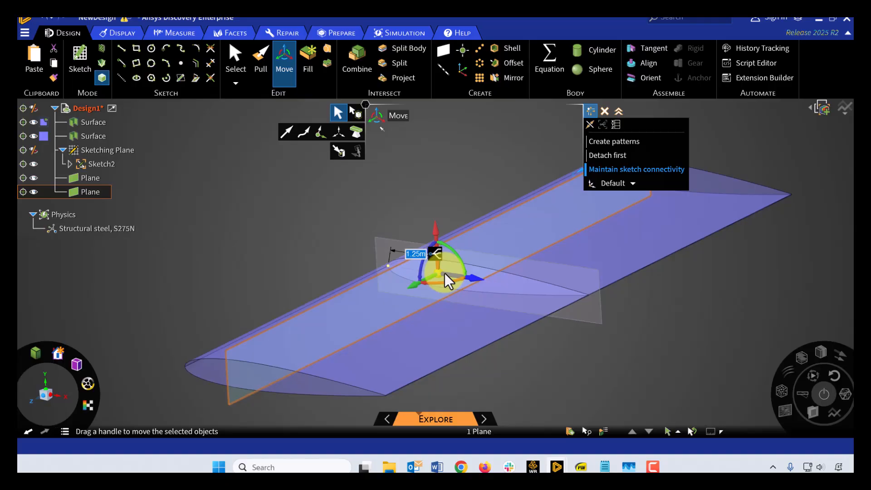
left_click(236, 57)
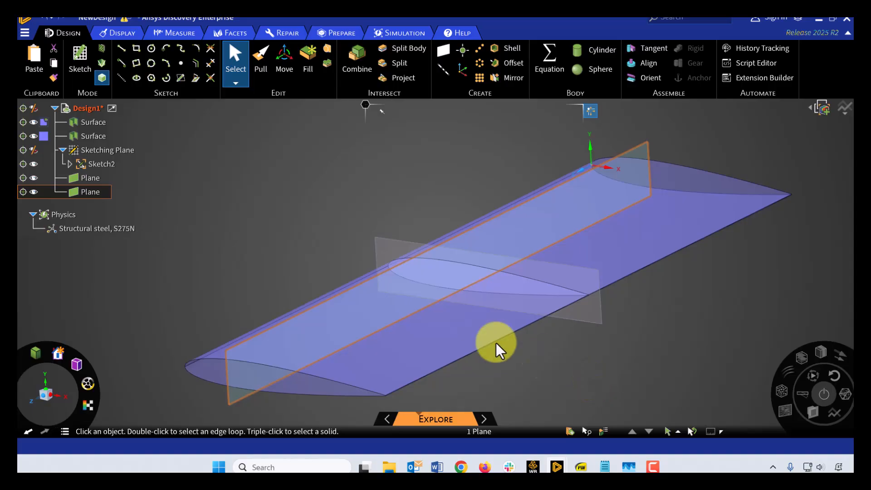
Start a sketch on the offset spanwise plane and project the wing skin's upper and lower edges onto it
left_click(79, 55)
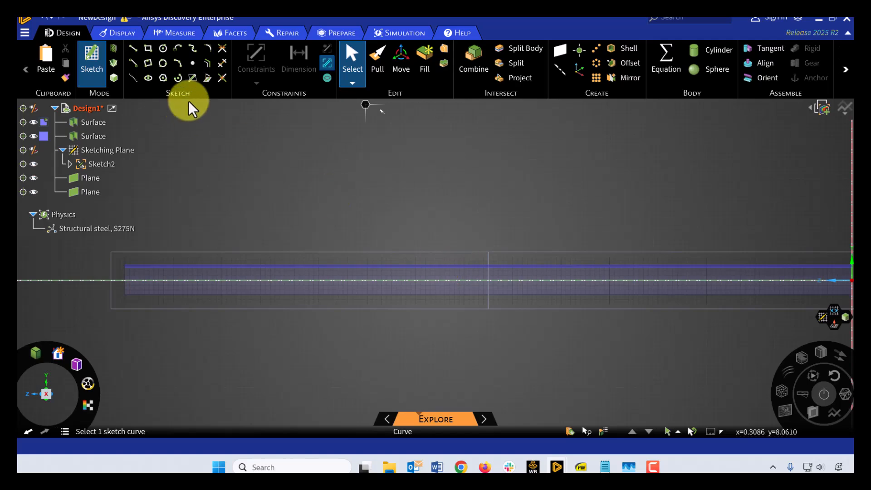
left_click(207, 79)
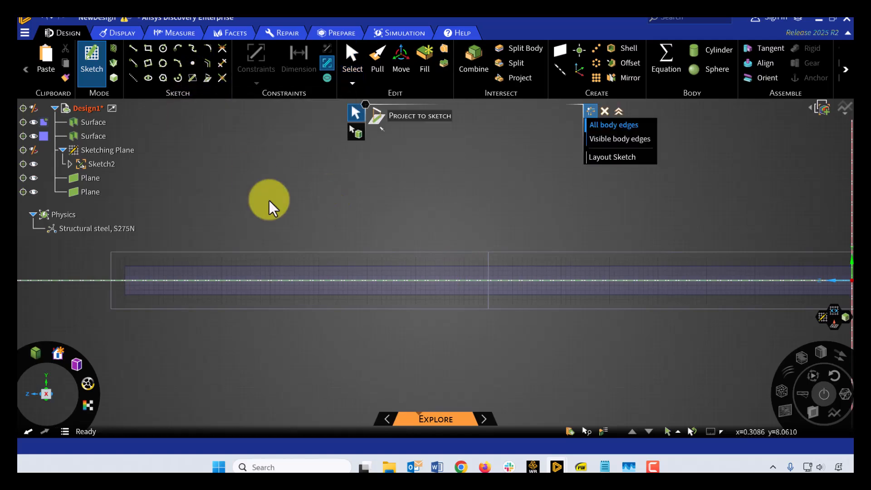
left_click(339, 266)
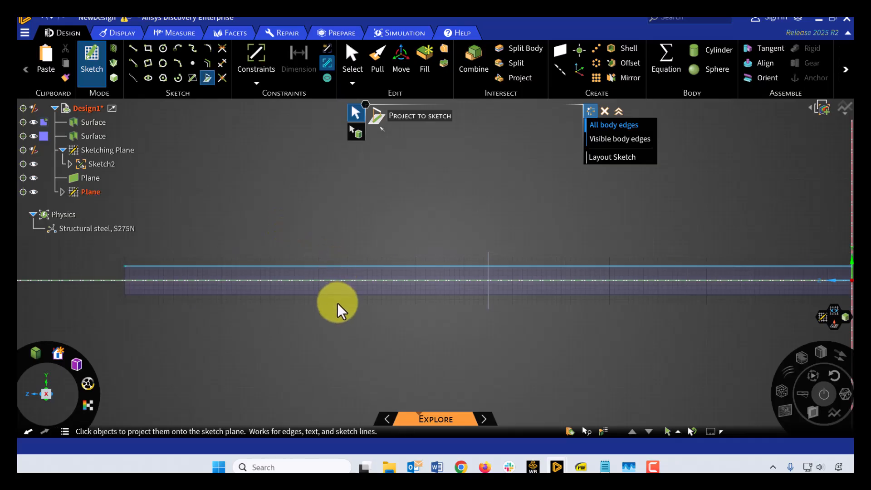
left_click(341, 295)
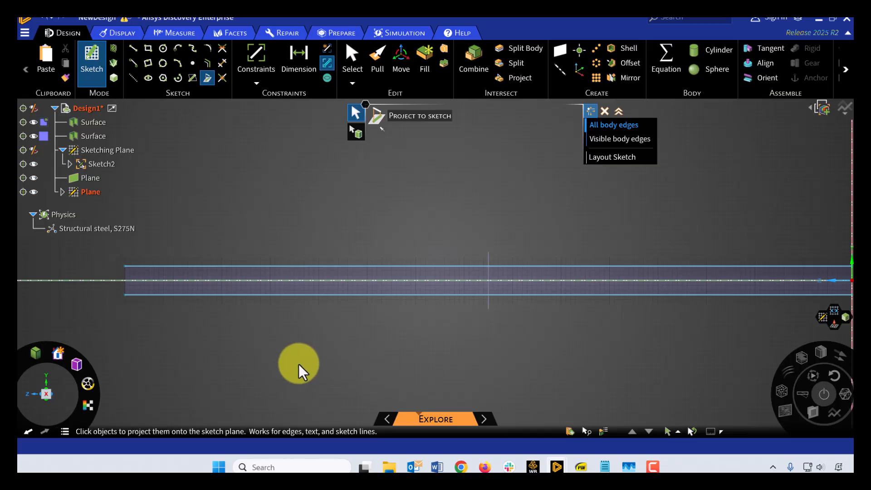
Expand the spanwise plane's Sketch1 to list its lines and delete one duplicate of the projected upper edge
left_click(62, 192)
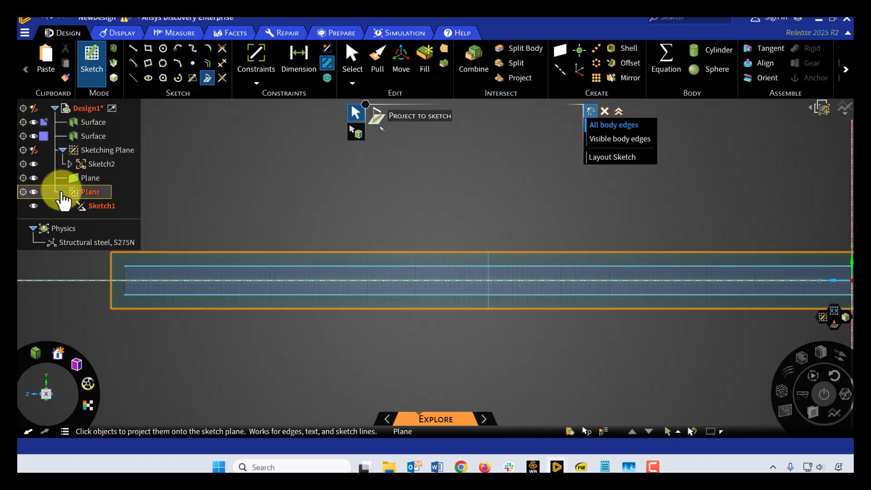
left_click(70, 206)
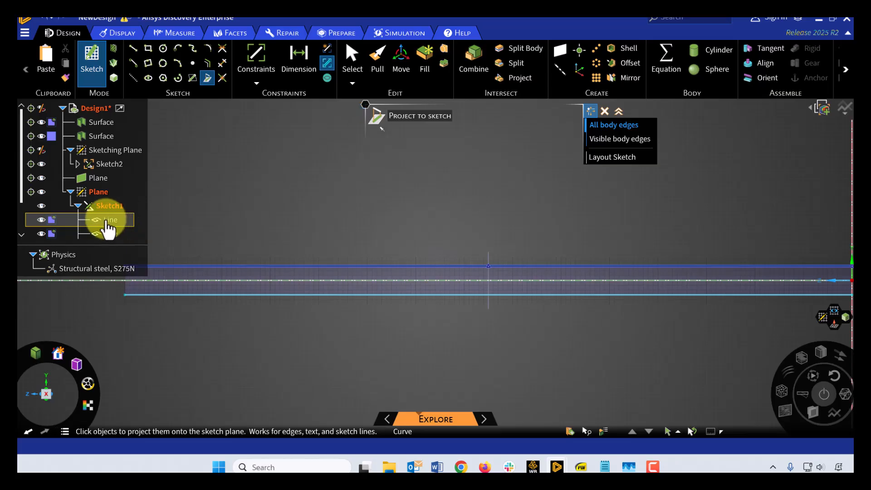
scroll(183, 208, "up", 1)
scroll(182, 202, "up", 2)
scroll(182, 201, "down", 3)
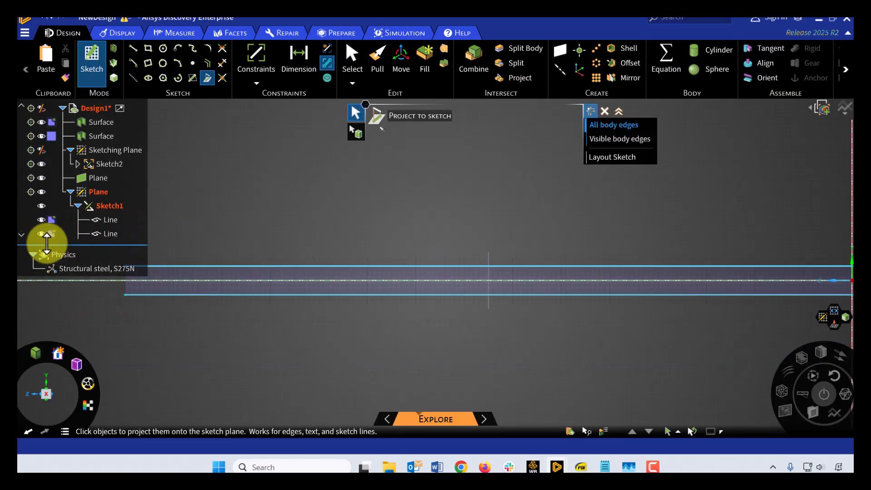
scroll(27, 235, "down", 1)
scroll(142, 195, "up", 2)
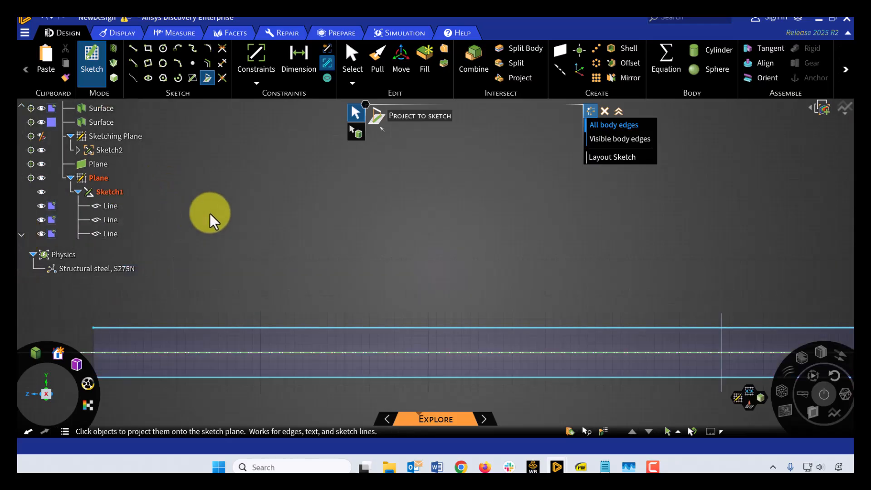
key("Escape")
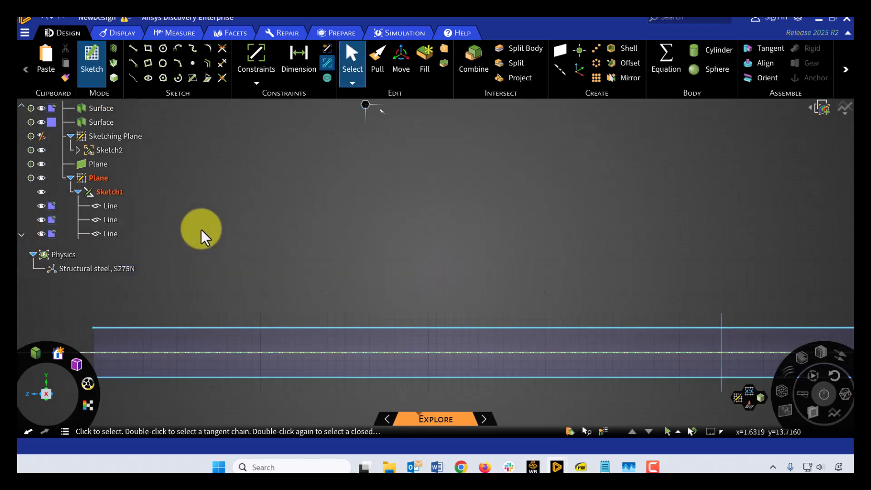
scroll(22, 241, "down", 1)
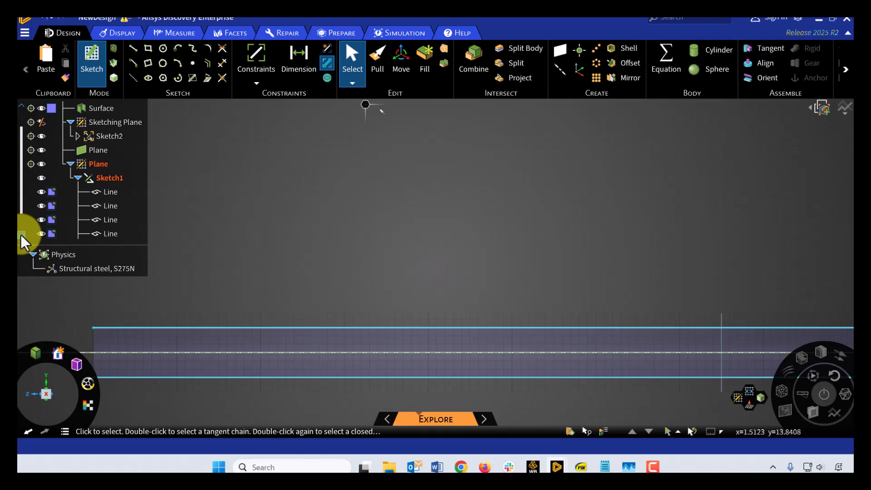
scroll(21, 242, "down", 2)
left_click(110, 220)
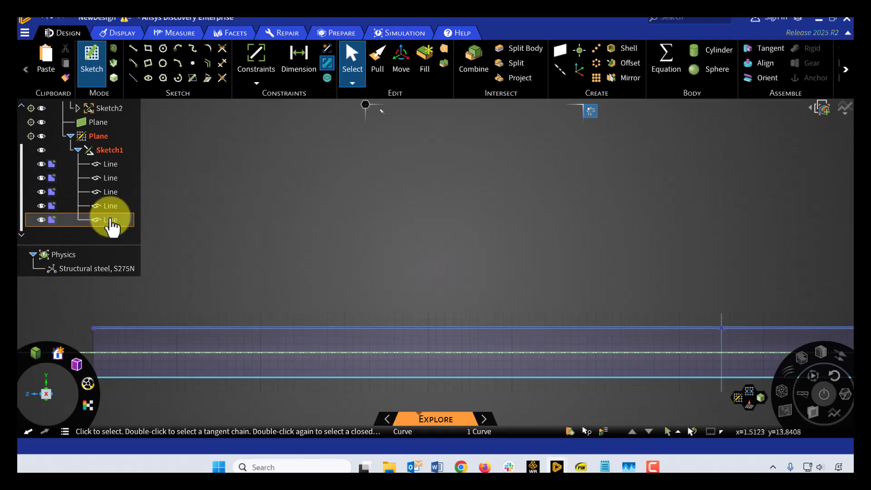
left_click(111, 206, "ctrl")
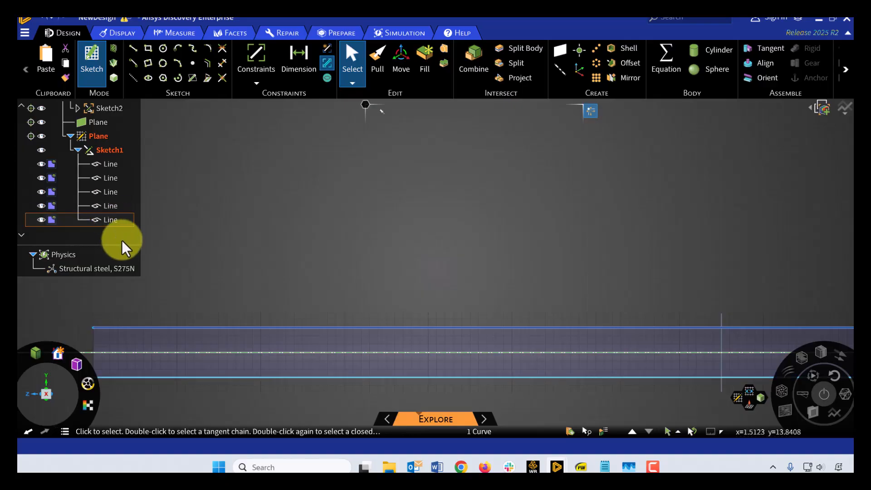
key("Delete")
Delete the other duplicate upper-edge line and the duplicate lower-edge line from the spanwise plane's sketch
left_click(113, 219)
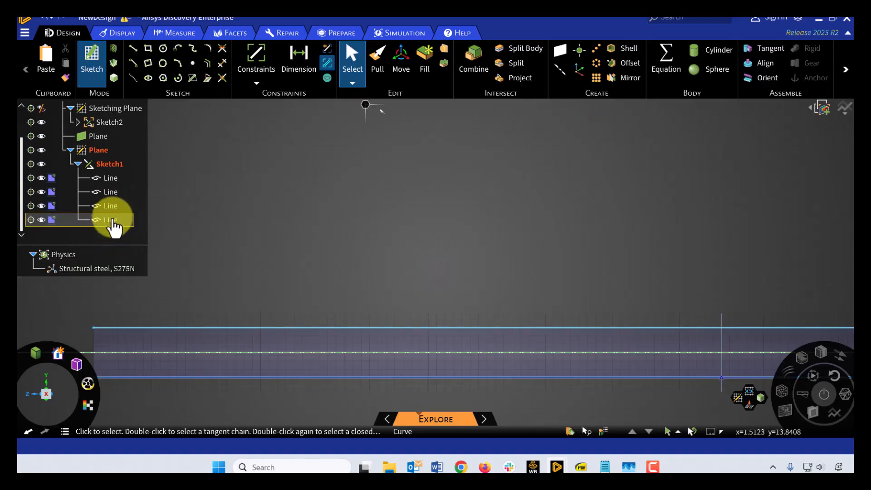
left_click(113, 218)
key("Escape")
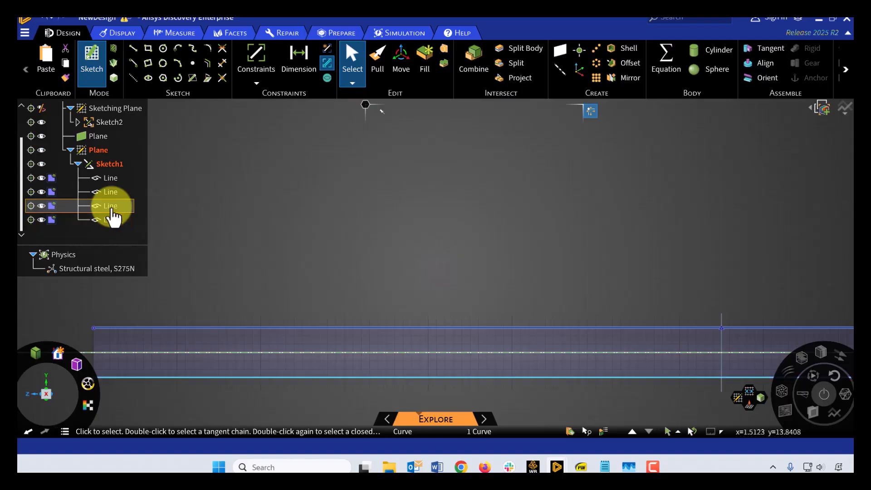
key("Delete")
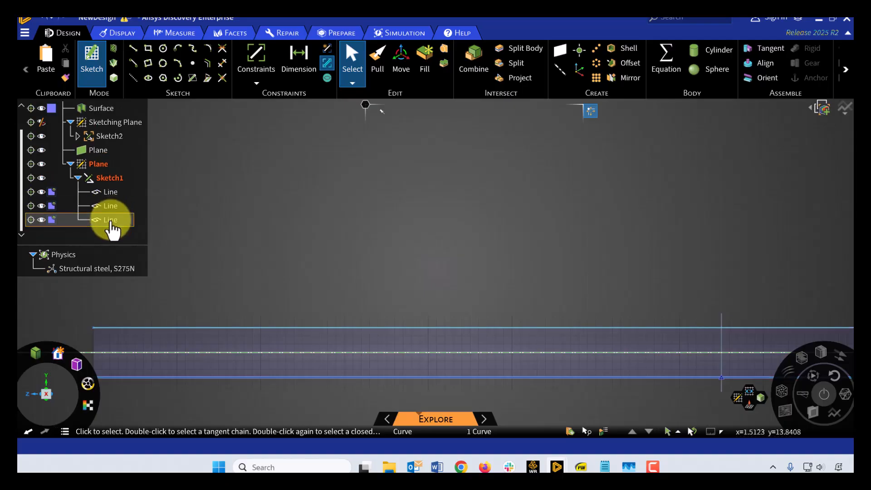
left_click(223, 245)
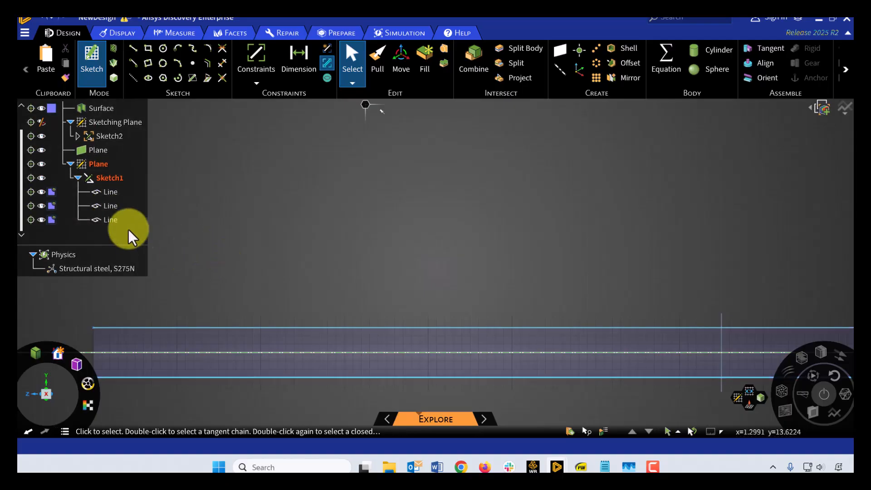
left_click(108, 220)
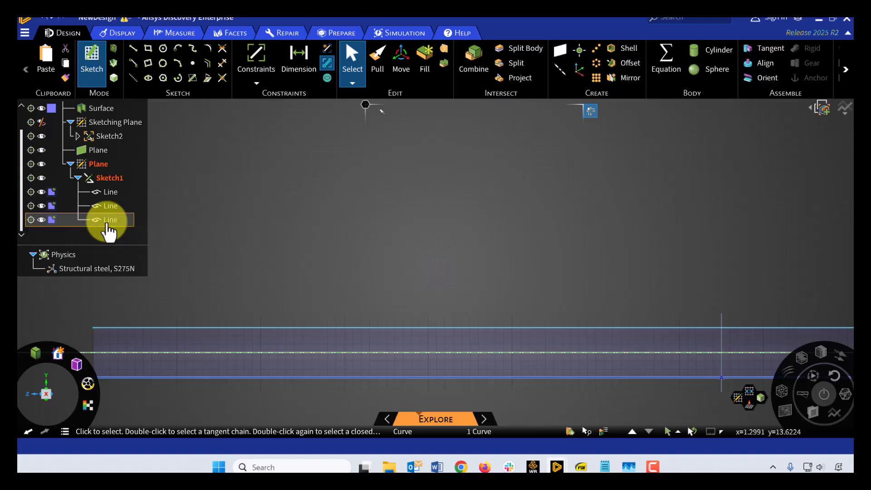
left_click(227, 234)
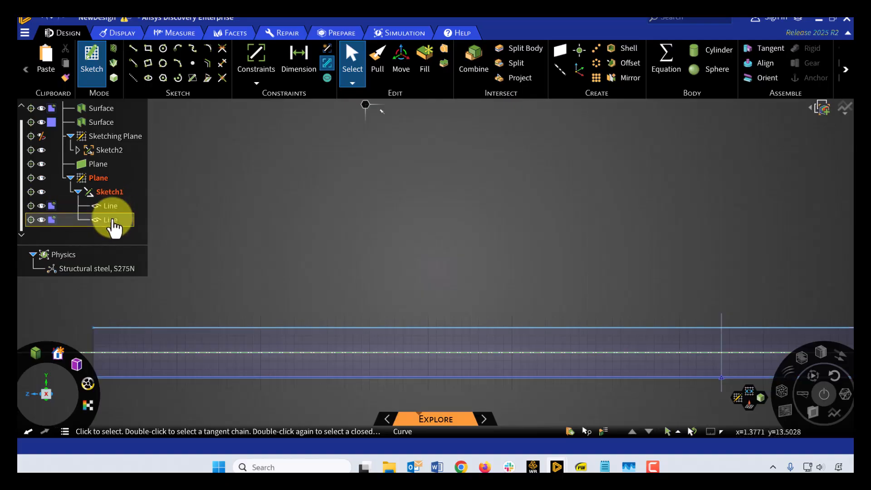
Fill between the upper and lower projected lines in Sketch1 to create the spanwise spar surface
scroll(363, 270, "down", 2)
scroll(366, 262, "down", 4)
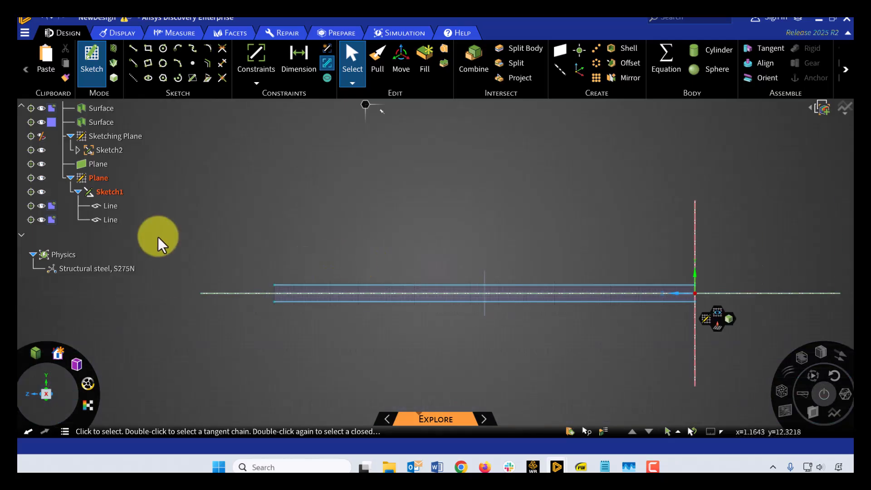
left_click(109, 207, "ctrl")
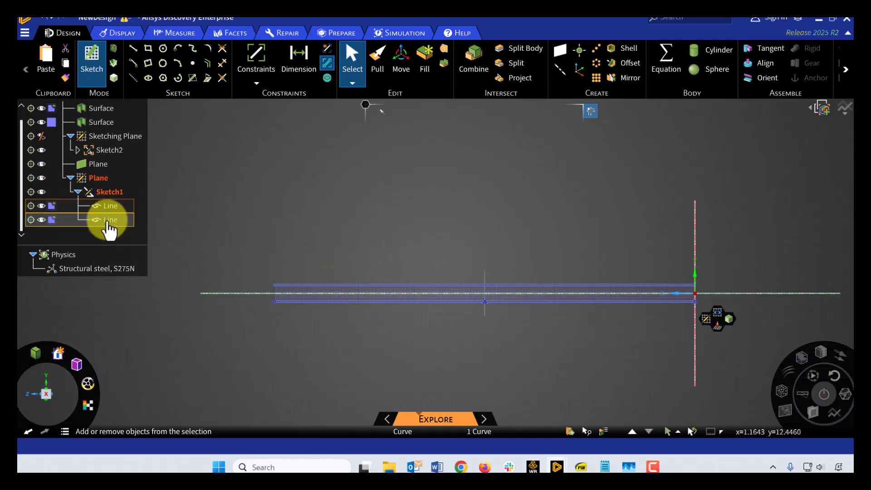
left_click(109, 220, "ctrl")
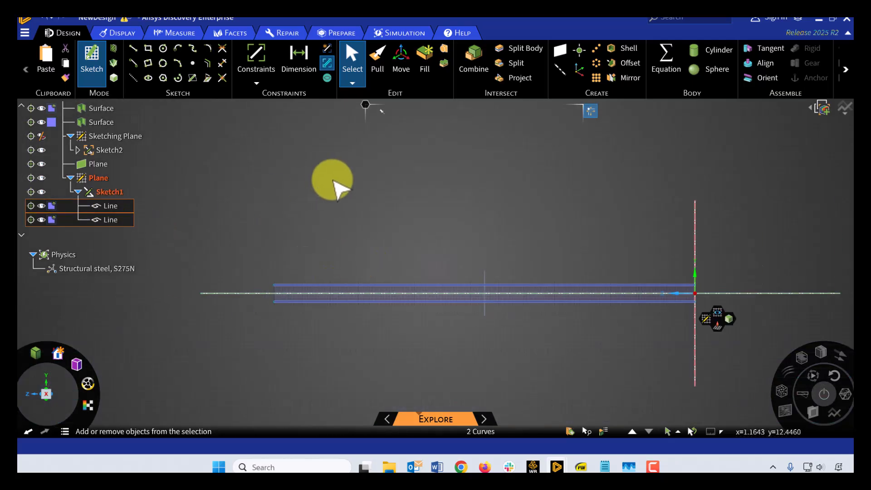
left_click(423, 62)
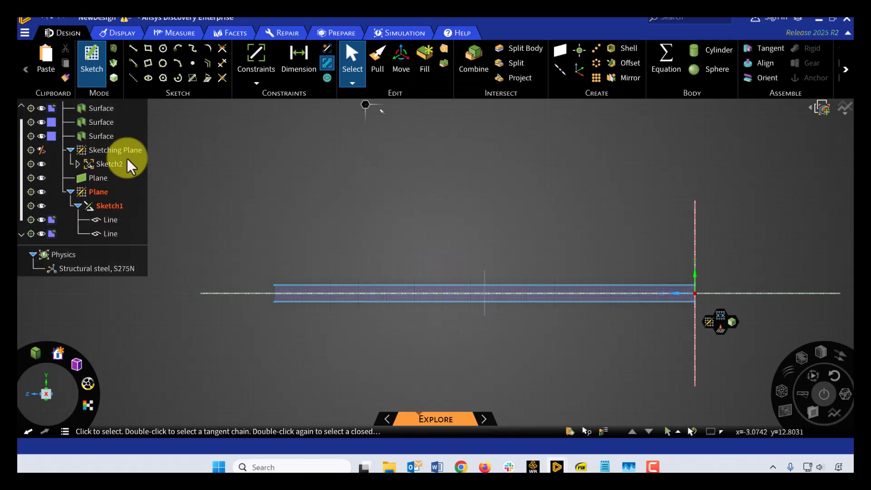
left_click(107, 150)
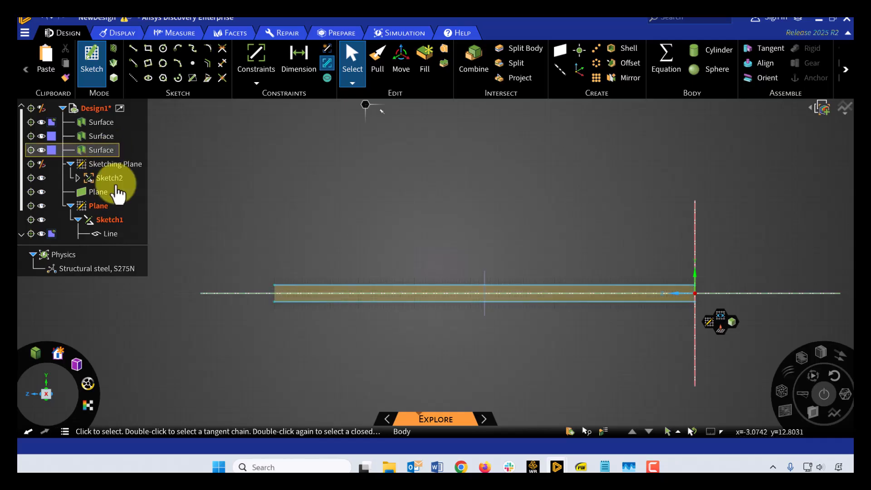
left_click(379, 371)
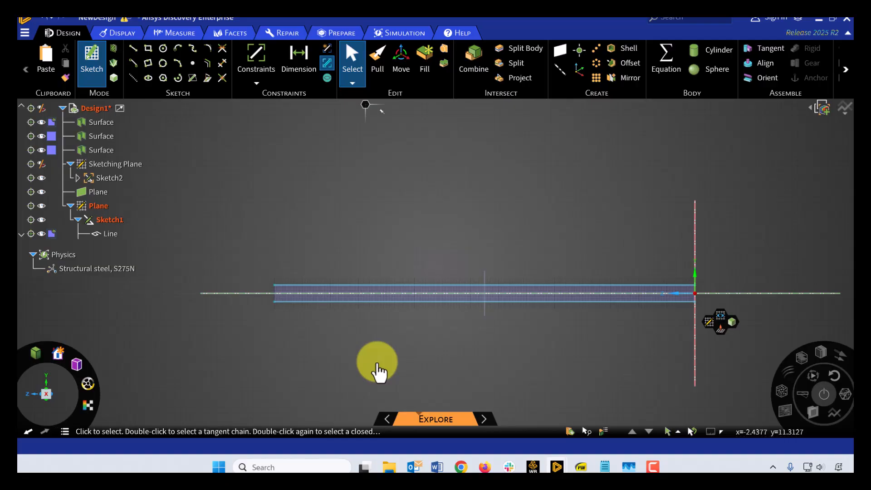
Return to 3D modeling and hide both reference planes and Sketch2, leaving only the skin, rib and spar surfaces displayed
left_click(113, 77)
mouse_move(286, 316)
middle_mouse_down()
mouse_move(301, 334)
mouse_move(350, 346)
mouse_move(375, 373)
mouse_move(363, 371)
middle_mouse_up()
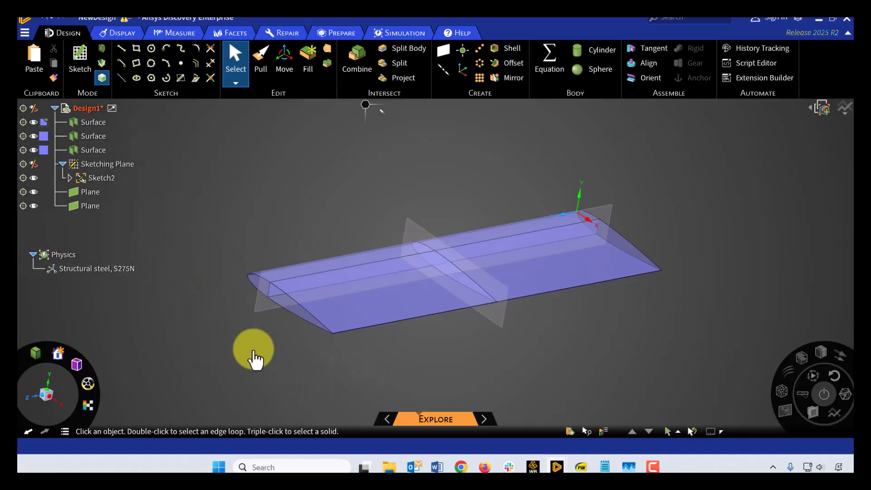
middle_click_drag(282, 361, 342, 346, "shift")
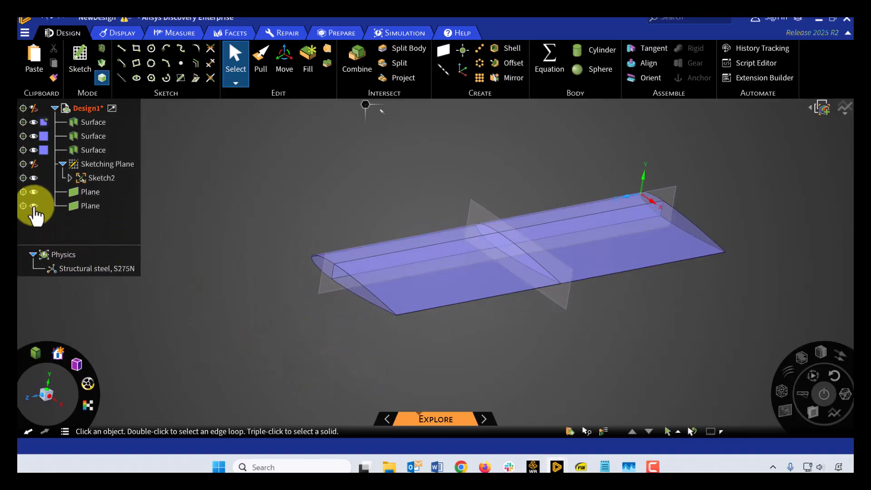
left_click(33, 191)
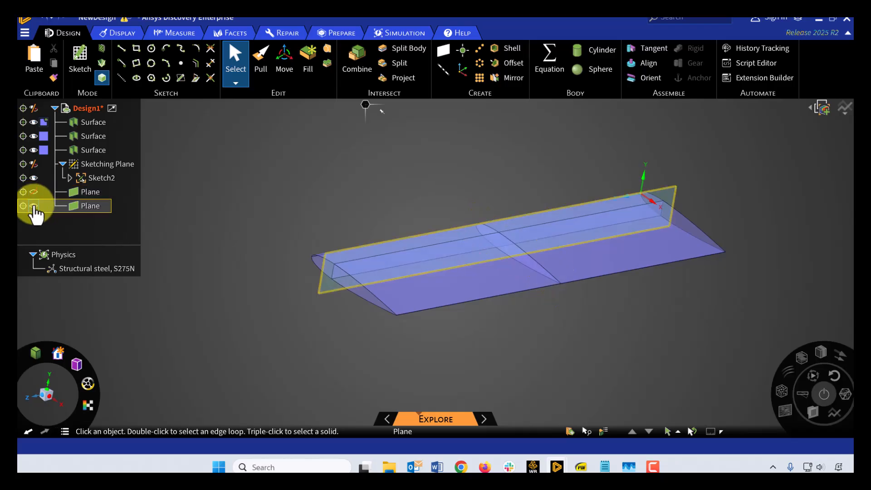
left_click(33, 206)
left_click(33, 177)
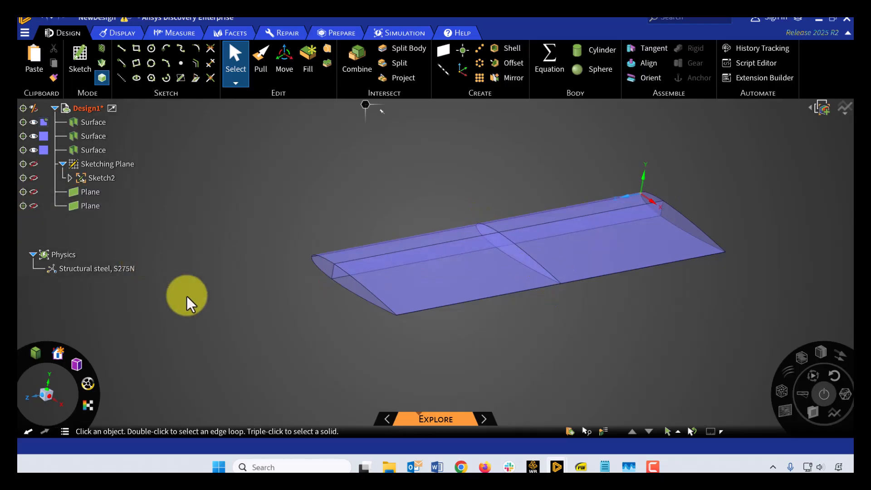
mouse_move(240, 320)
middle_mouse_down()
mouse_move(290, 333)
mouse_move(259, 335)
middle_mouse_up()
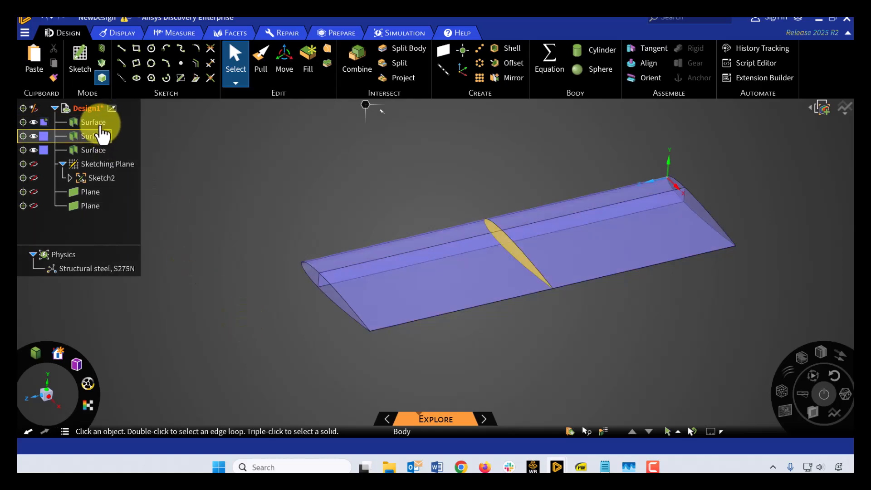
middle_click_drag(228, 328, 241, 330)
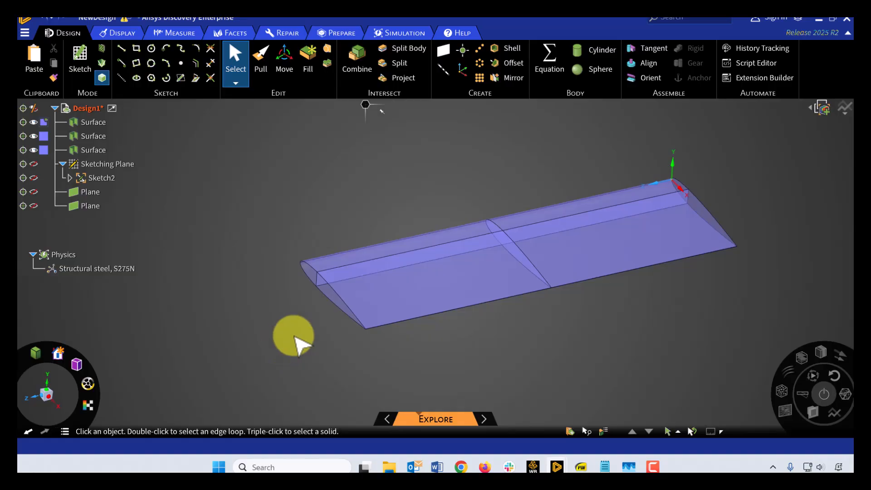
Share topology between the skin, rib and spar surfaces and review the shared and free edges
left_click(342, 34)
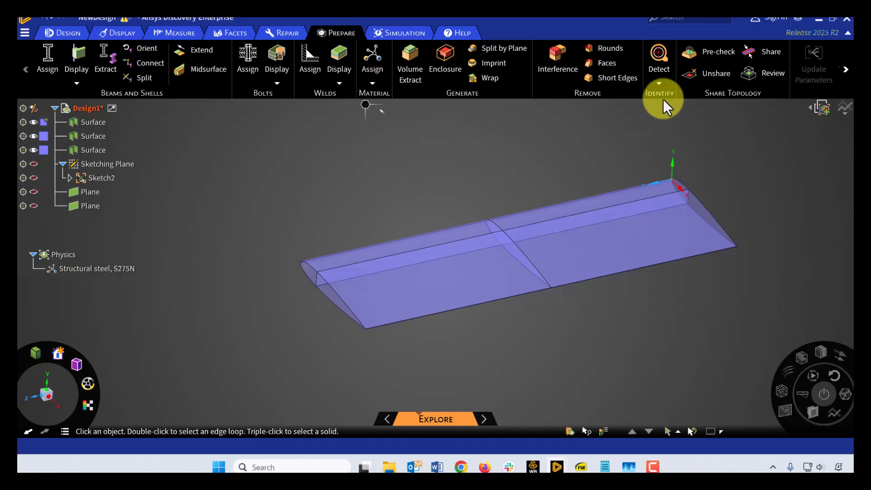
left_click(772, 53)
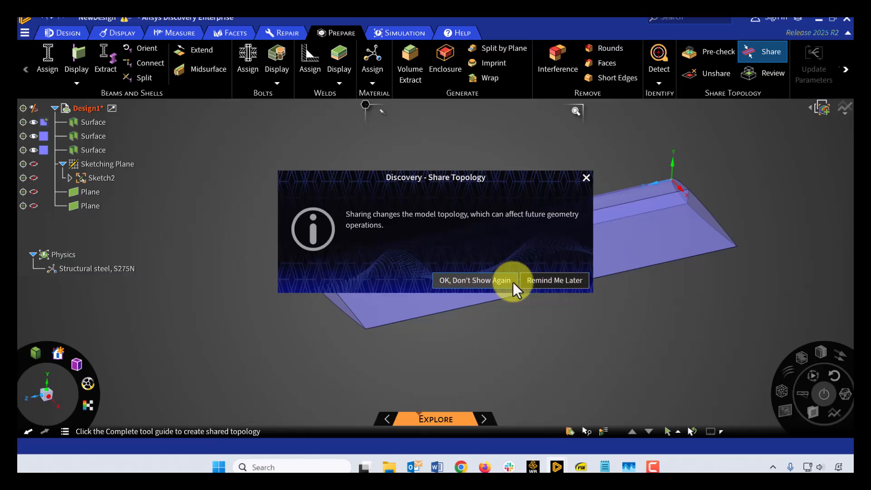
left_click(549, 281)
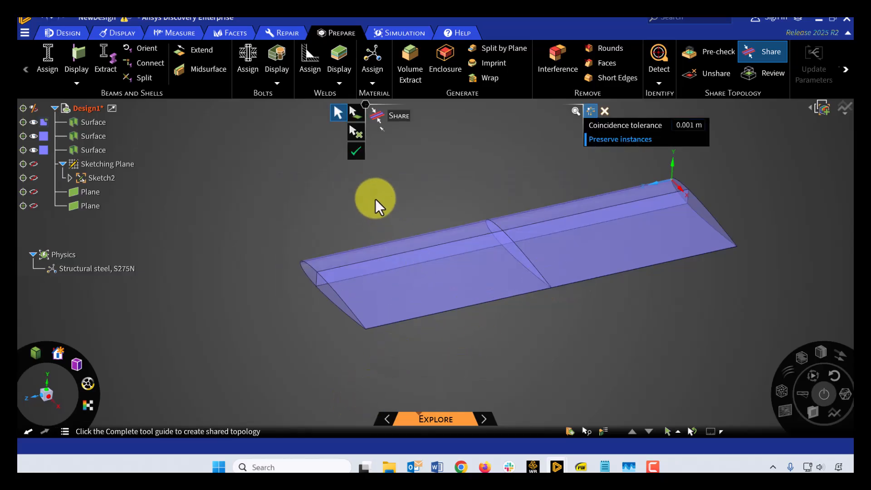
left_click(355, 151)
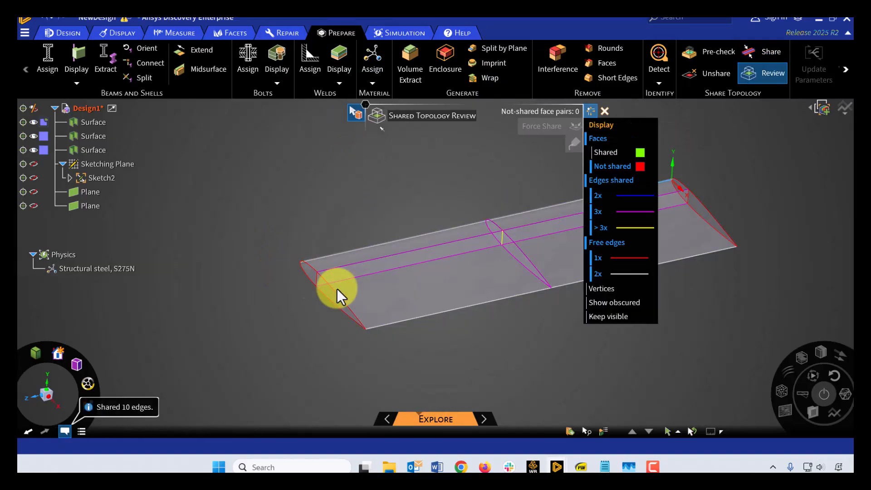
middle_click_drag(587, 365, 427, 373, "shift")
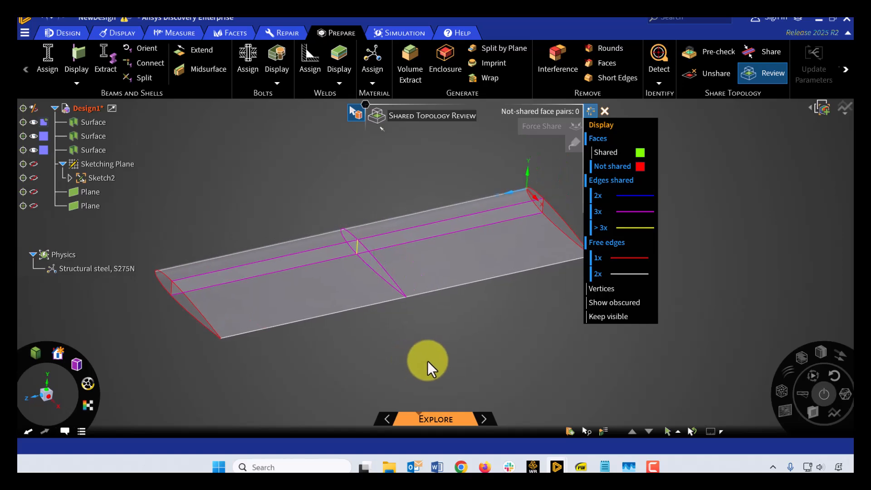
scroll(427, 361, "down", 2)
mouse_move(427, 360)
middle_mouse_down()
mouse_move(467, 366)
mouse_move(443, 374)
middle_mouse_up()
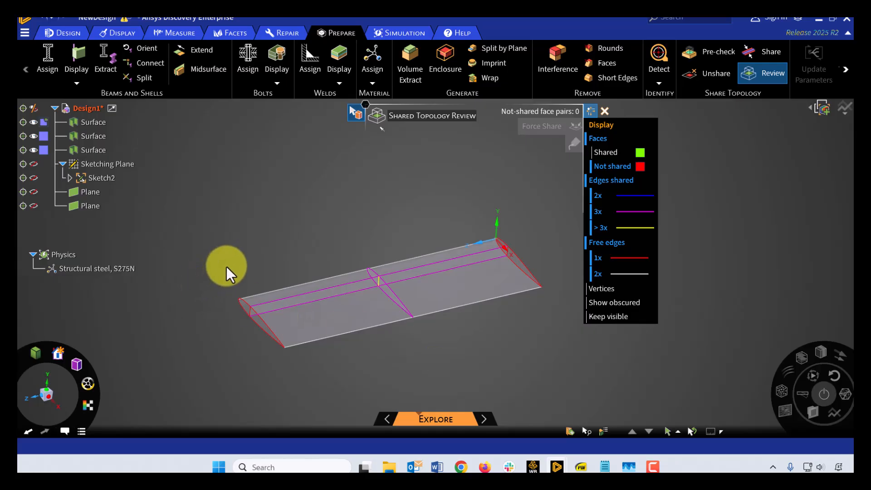
Exclude the Sketching Plane and its Sketch2 from the simulation
left_click(113, 167)
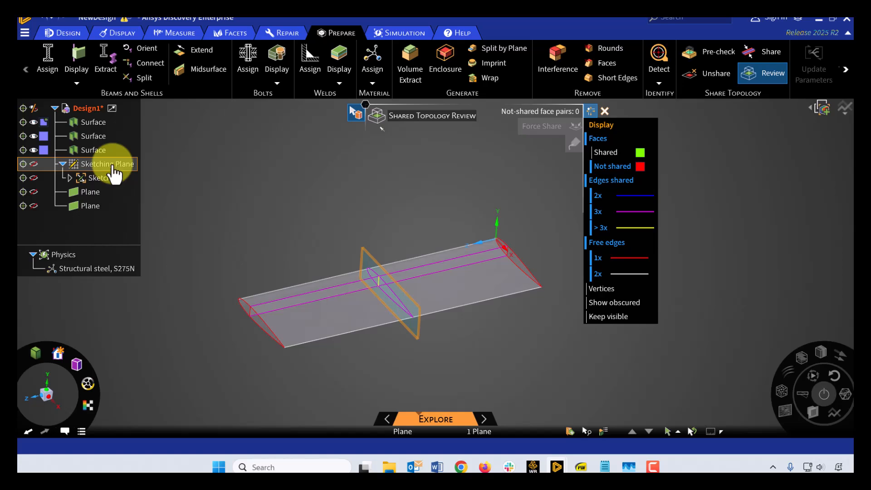
right_click(113, 169)
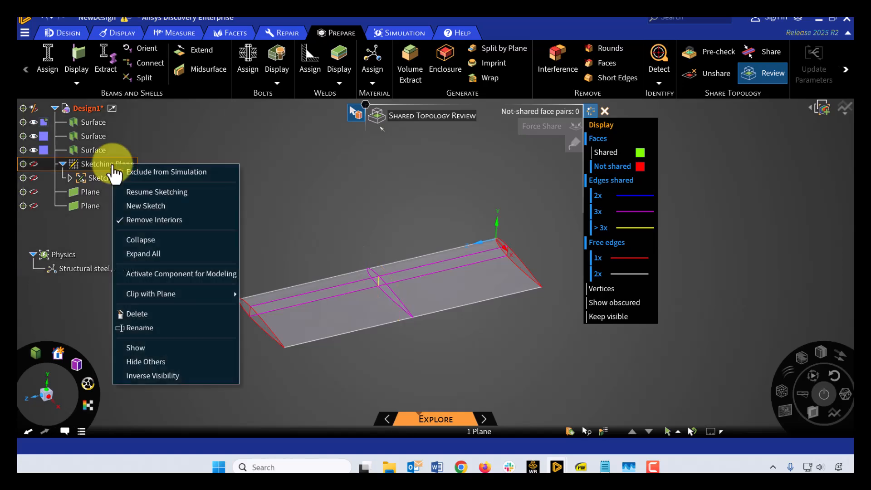
left_click(158, 171)
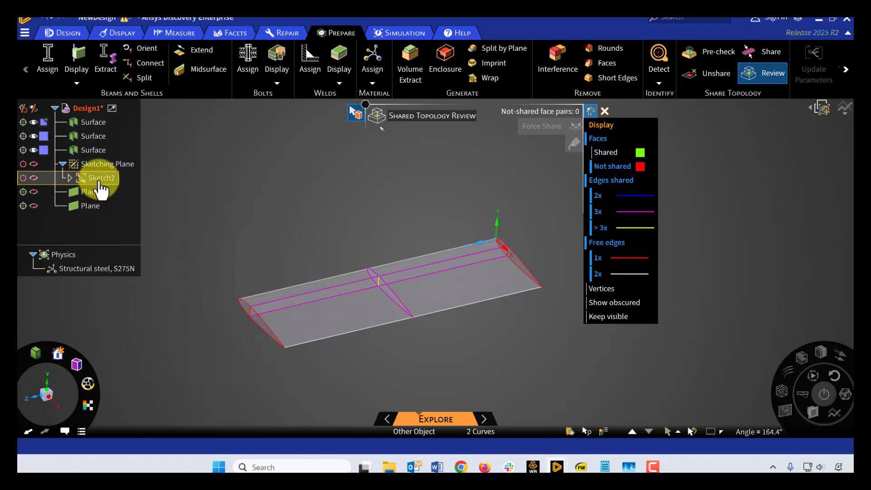
right_click(100, 179)
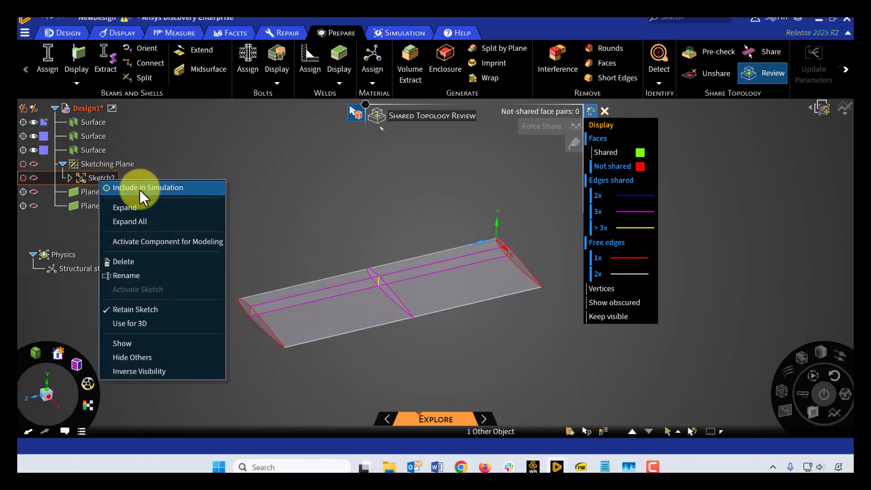
left_click(139, 188)
right_click(97, 185)
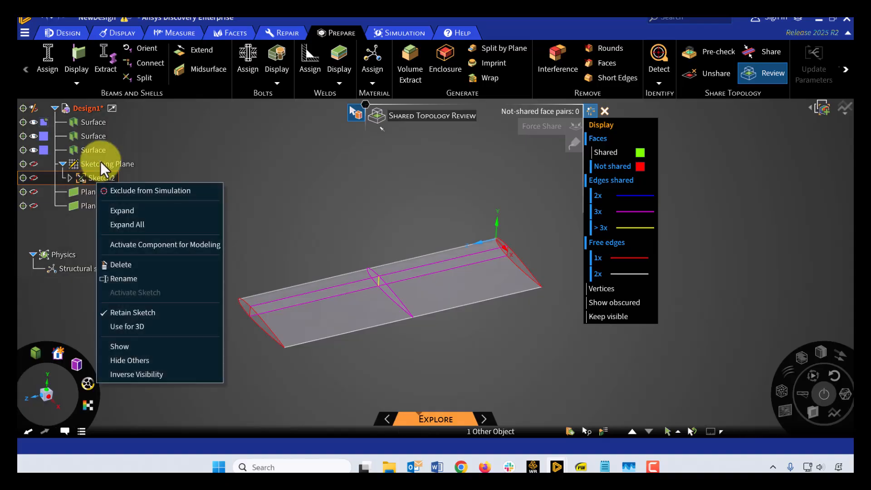
left_click(99, 163)
right_click(100, 163)
left_click(140, 173)
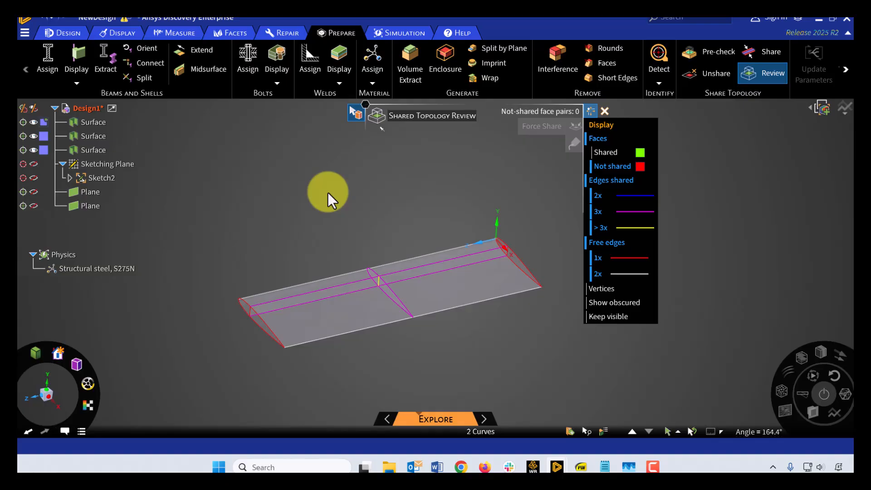
Switch to the Workbench project containing the Initial wing analysis system and open its project file commands
mouse_move(531, 466)
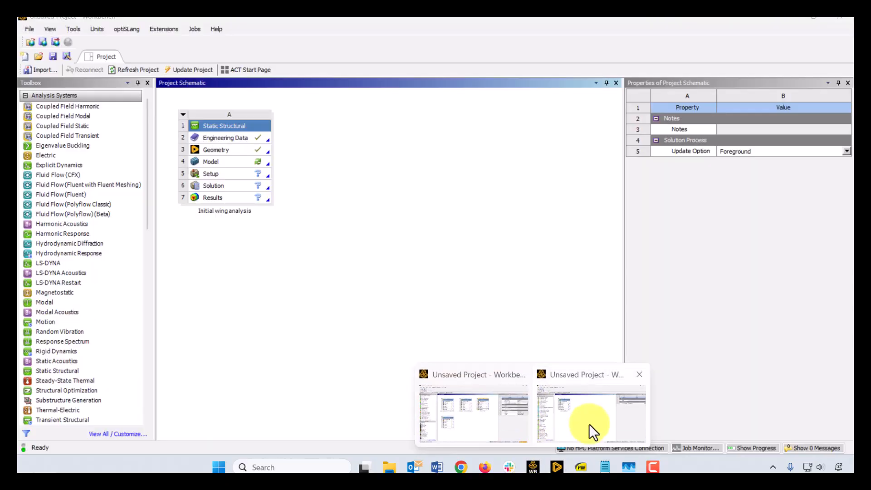
left_click(592, 429)
left_click(28, 29)
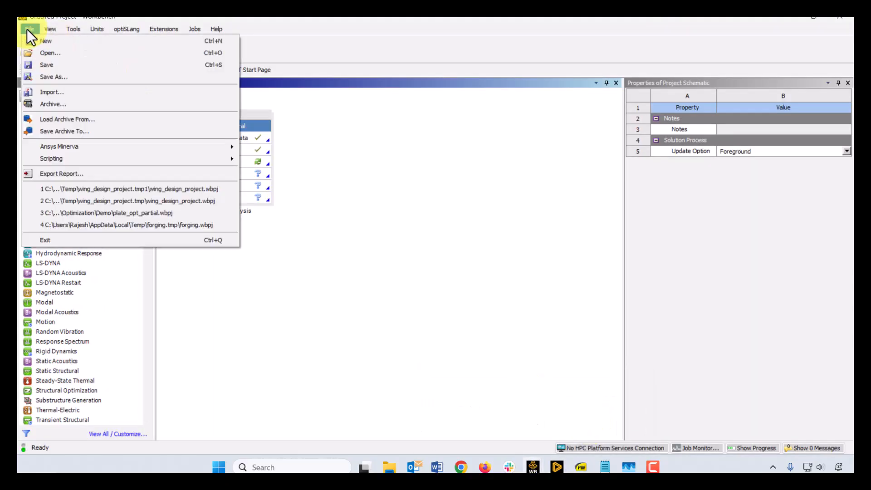